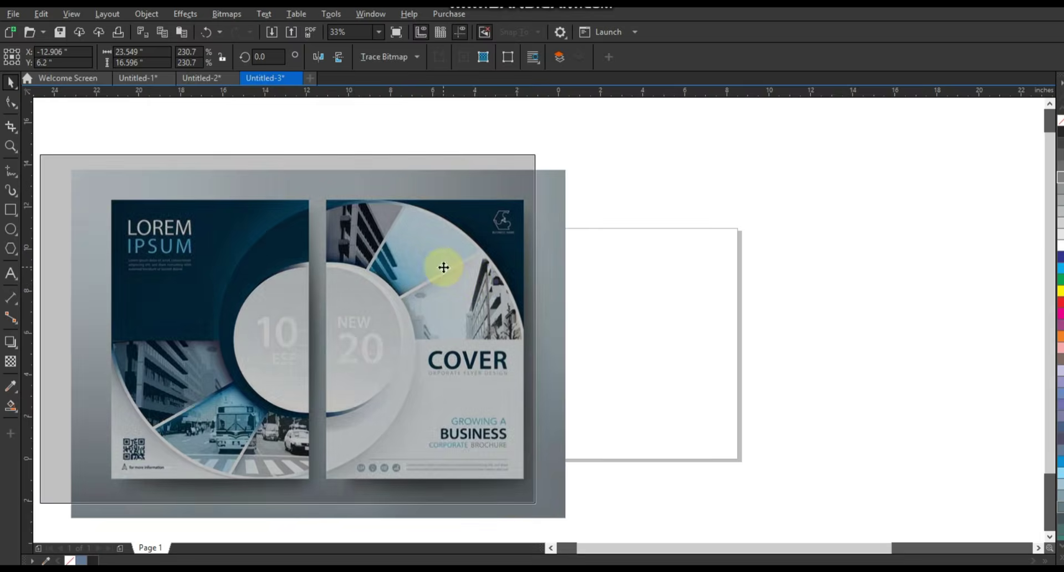
- Draw a cover rectangle about 12.1 × 17.1 in over the page beside the reference image and fill it white
left_click(680, 259)
left_click(11, 209)
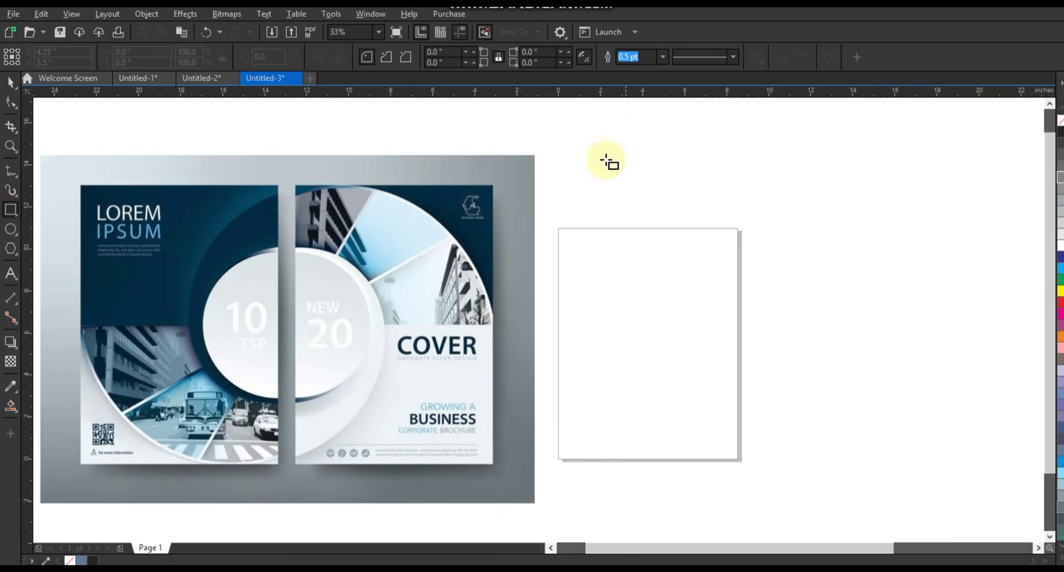
left_click_drag(540, 150, 795, 509)
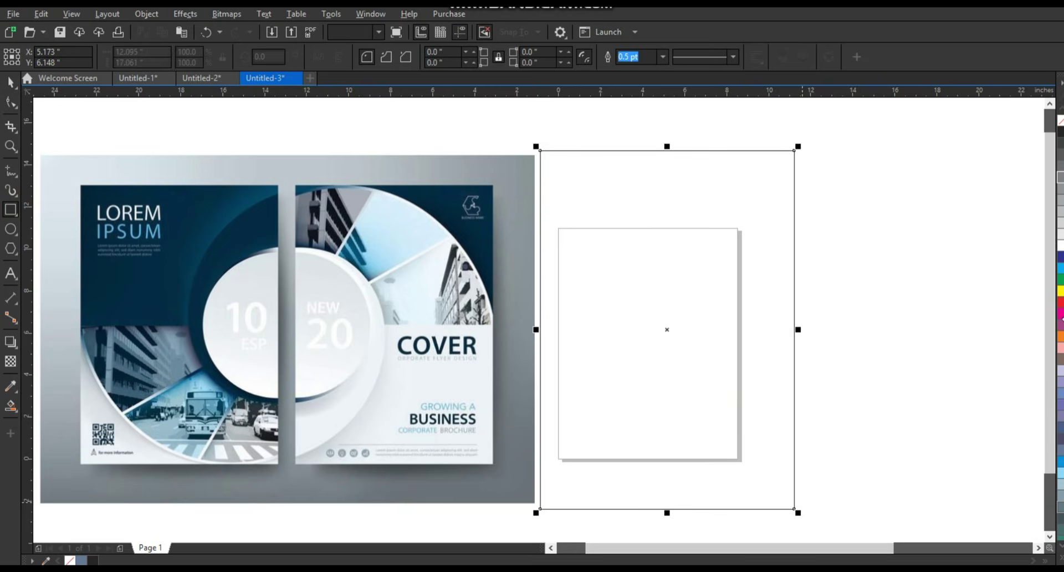
left_click(1060, 245)
- Shift the reference image away from the cover rectangle and set the rectangle's outline width to 4 pt
left_click(11, 82)
left_click_drag(357, 282, 304, 268)
left_click(637, 277)
left_click(666, 57)
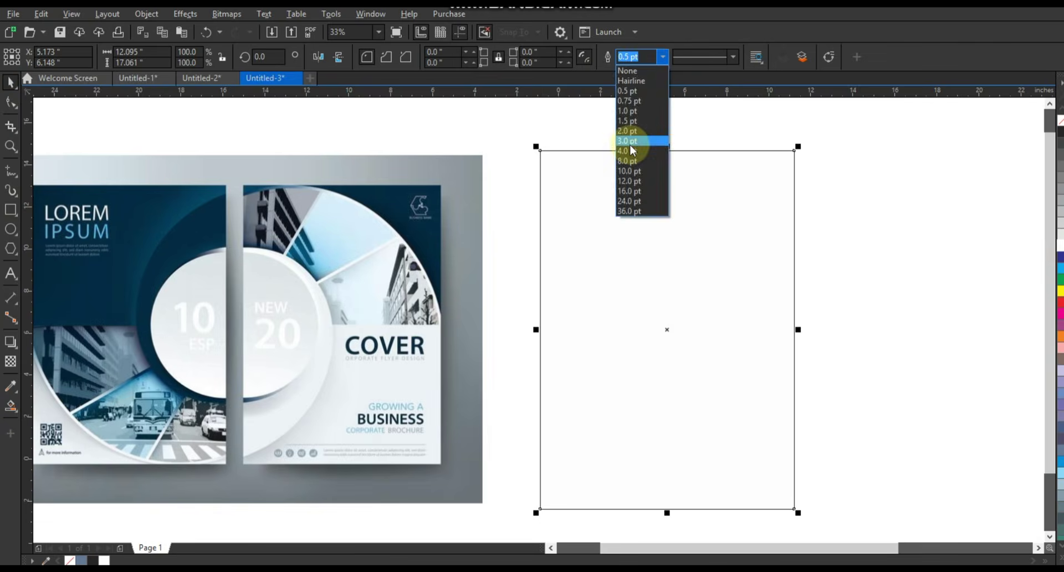
left_click(629, 144)
left_click(661, 57)
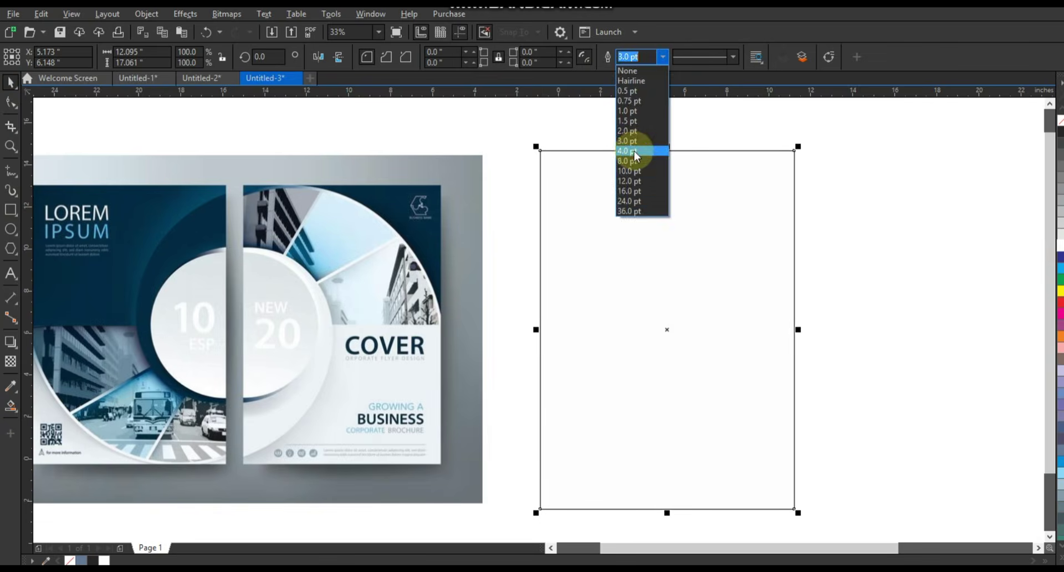
left_click(629, 148)
- Move the cover rectangle farther from the reference image and relocate all three objects together to the empty area left of the page
left_click_drag(684, 238, 759, 238)
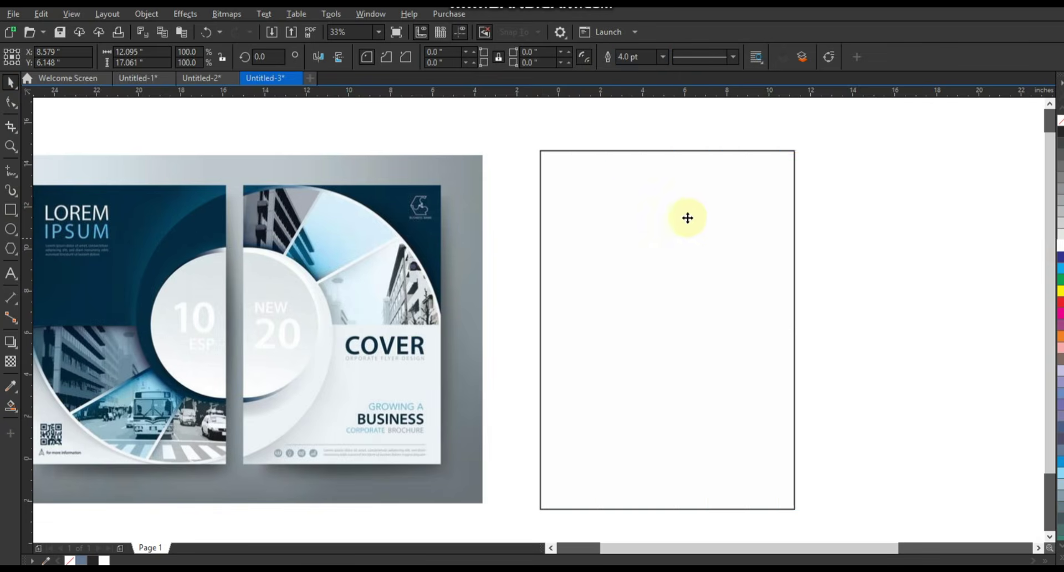
scroll(584, 202, "down", 2)
left_click_drag(766, 159, 733, 215)
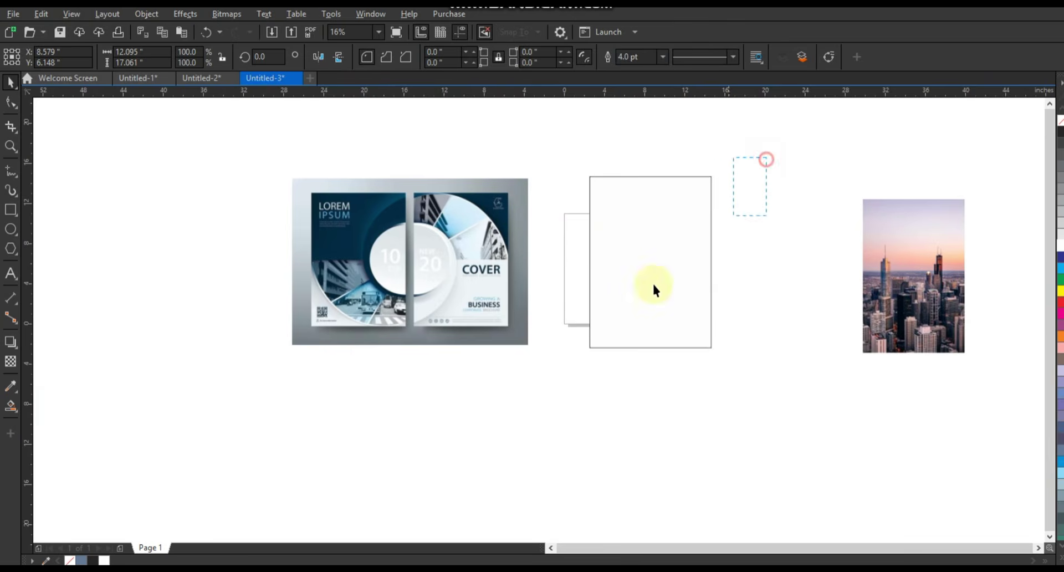
left_click_drag(301, 373, 249, 366)
left_click_drag(1022, 146, 141, 443)
left_click_drag(914, 280, 180, 286)
key("shift+F2")
left_click(637, 294)
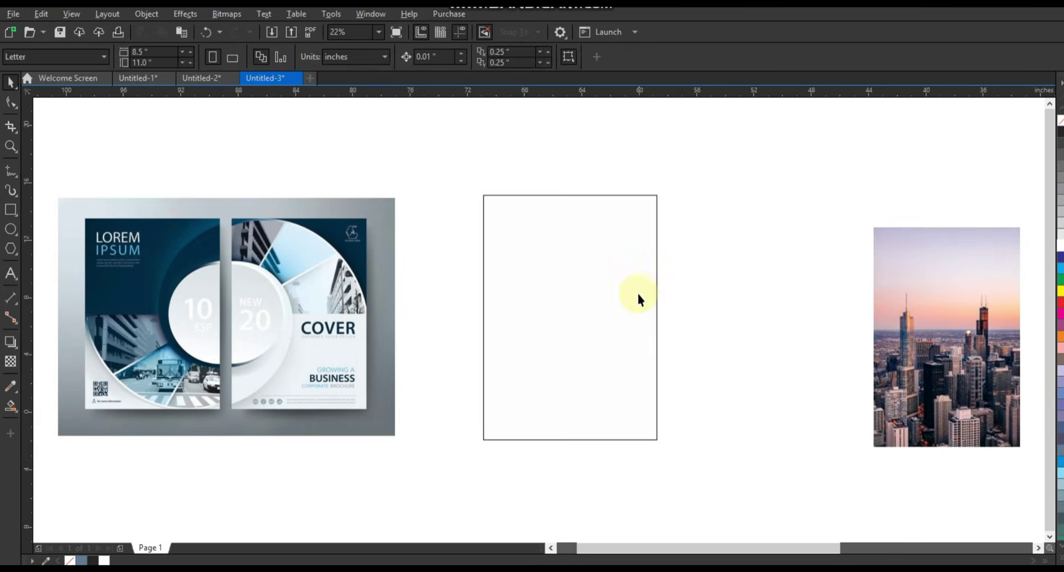
- Bring the city photo closer to the cover rectangle and enlarge the rectangle to about 21.1 in tall, between both images
left_click(953, 315)
left_click_drag(909, 308, 816, 294)
left_click(560, 266)
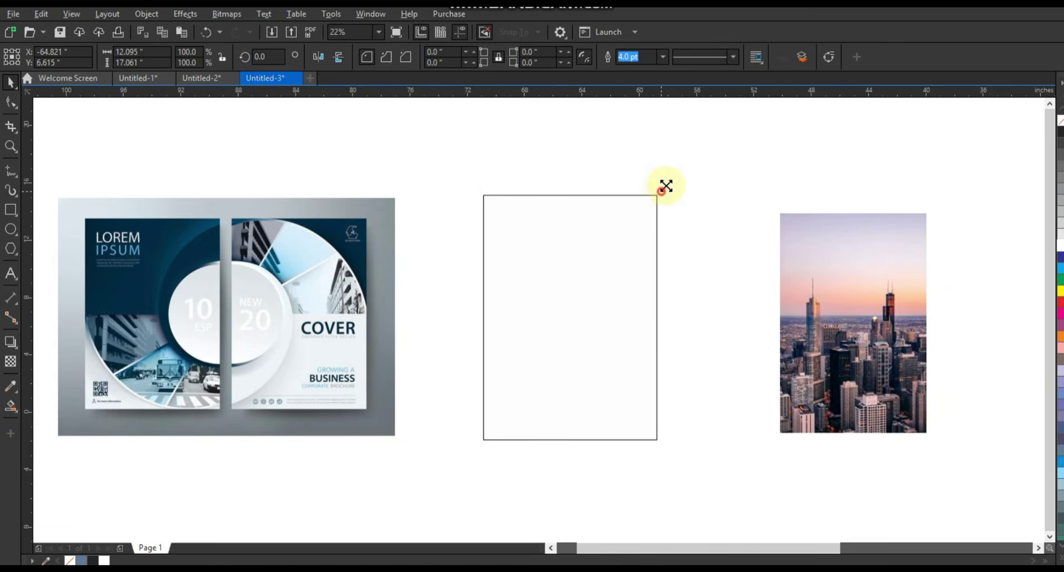
left_click_drag(661, 191, 705, 207)
left_click(422, 165)
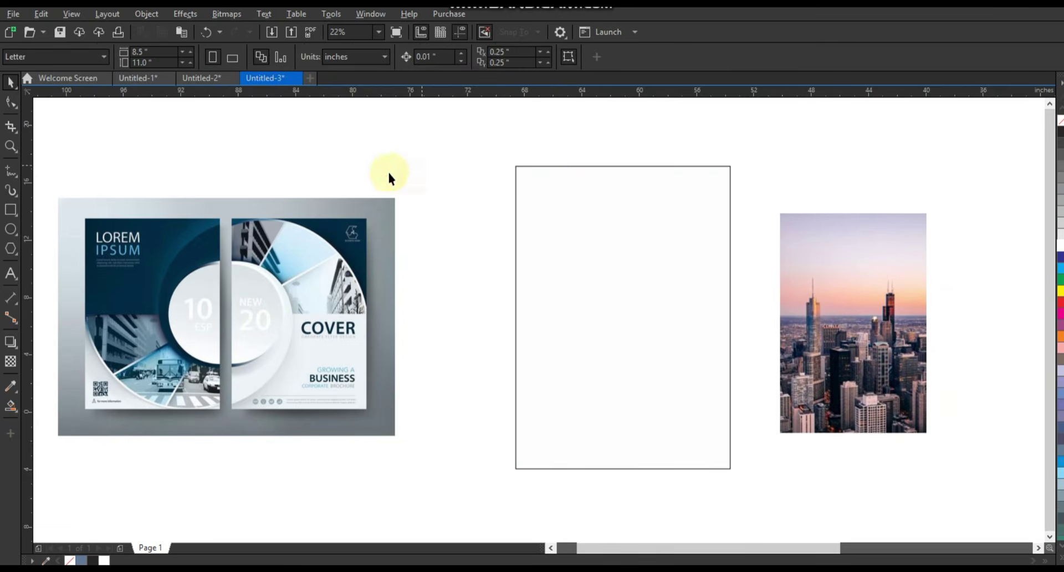
- Draw a circle about 8.7 in across over the cover rectangle's left edge and centre it vertically on the rectangle
left_click(11, 230)
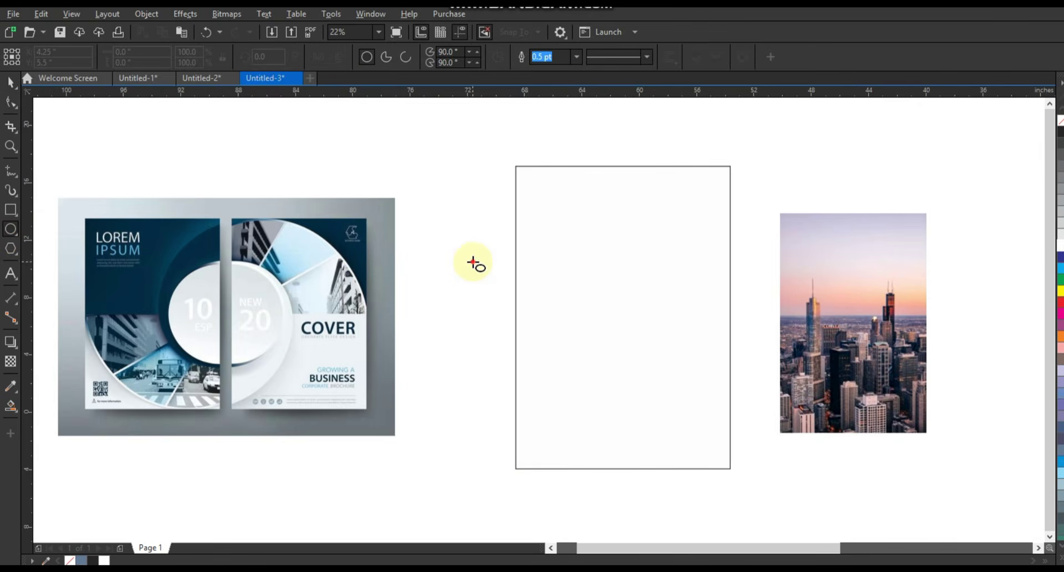
left_click_drag(472, 263, 516, 388)
left_click(11, 82)
left_click(626, 235, "shift")
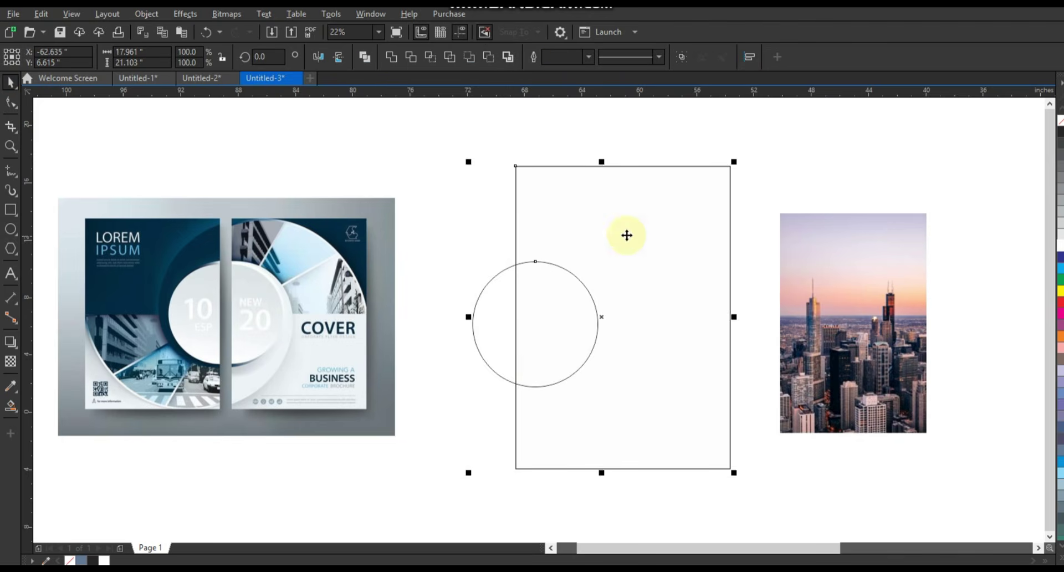
left_click(458, 190)
- Set the circle's outline to 4 pt and enlarge it to about 9.5 in across, centred on the cover's left edge
left_click(535, 255)
left_click(576, 56)
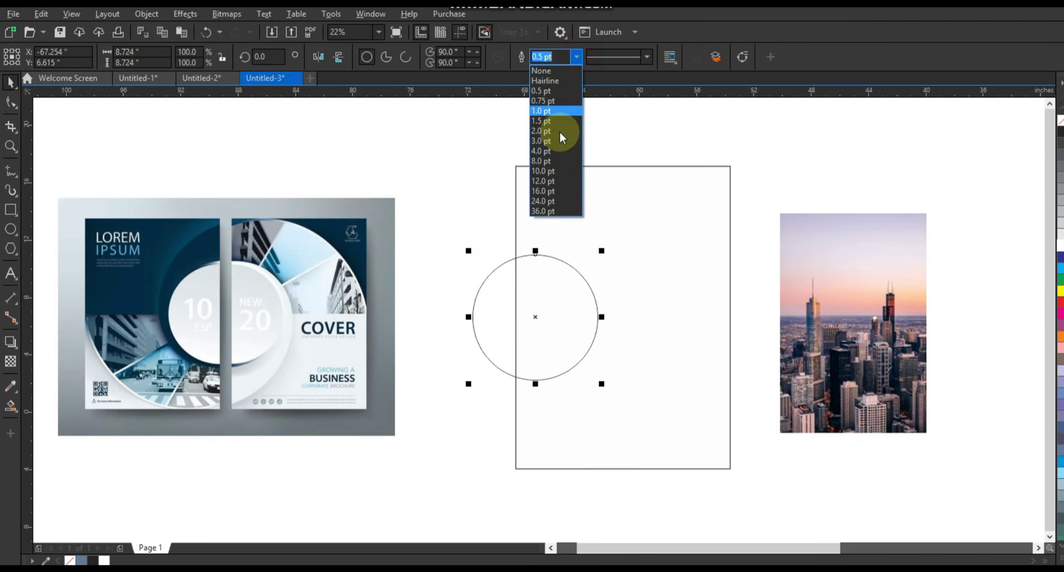
left_click(557, 151)
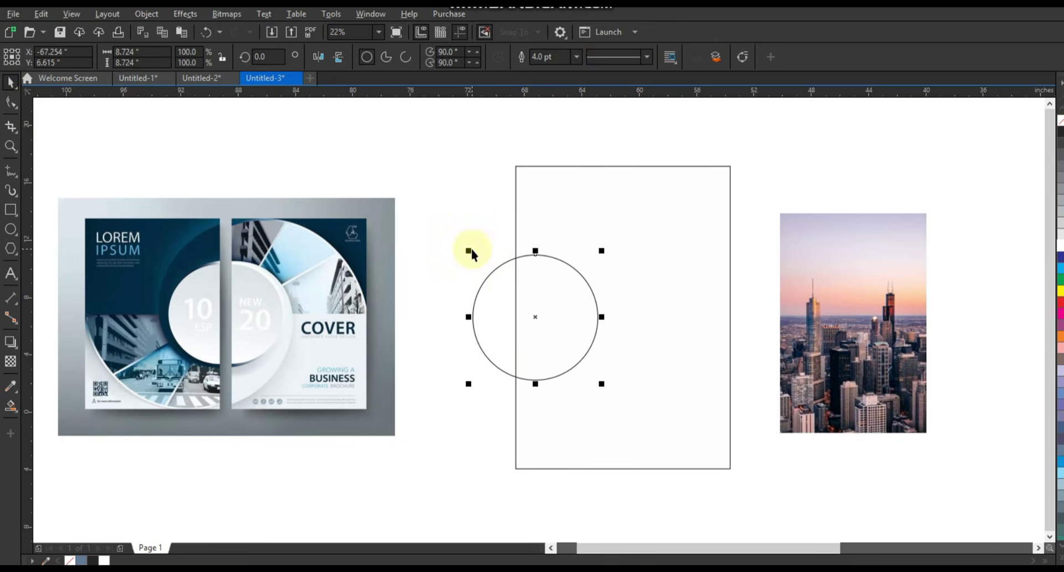
left_click_drag(469, 250, 462, 244)
left_click_drag(546, 279, 530, 276)
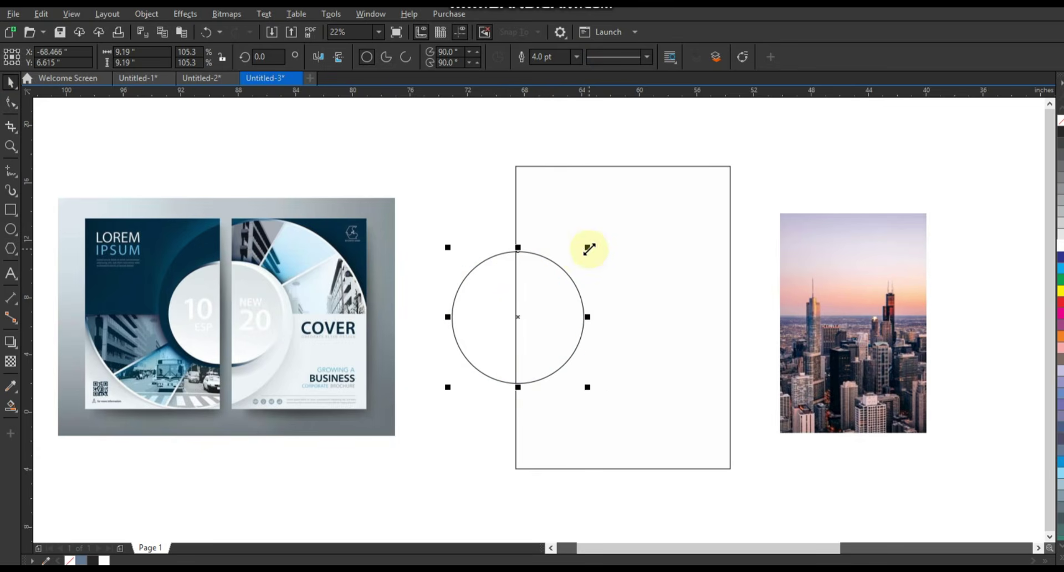
mouse_move(587, 245)
left_mouse_down()
mouse_move(597, 241)
mouse_move(580, 256)
left_mouse_up()
- Make an enlarged copy of the circle and adjust its size and position so it surrounds the small circle, extending farther down and left
left_click_drag(447, 388, 470, 412)
left_click_drag(601, 237, 610, 226)
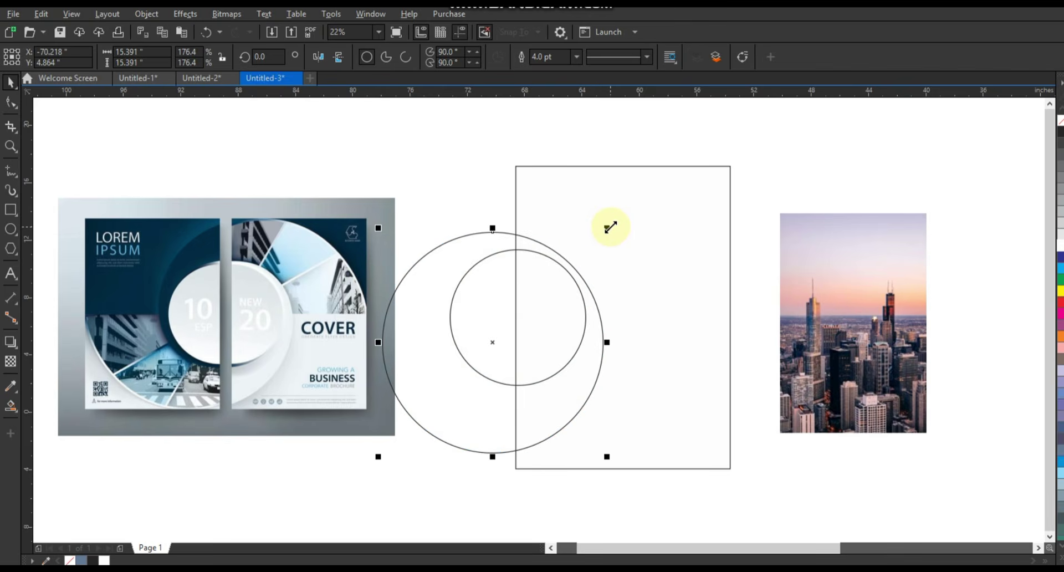
mouse_move(444, 280)
left_mouse_down()
mouse_move(449, 293)
mouse_move(460, 288)
left_mouse_up()
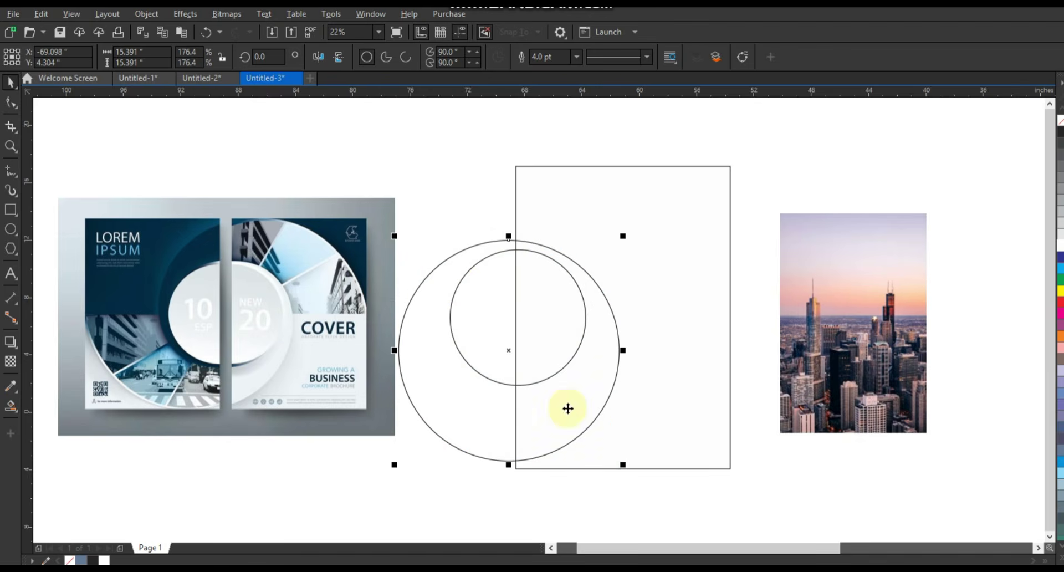
left_click_drag(624, 465, 620, 462)
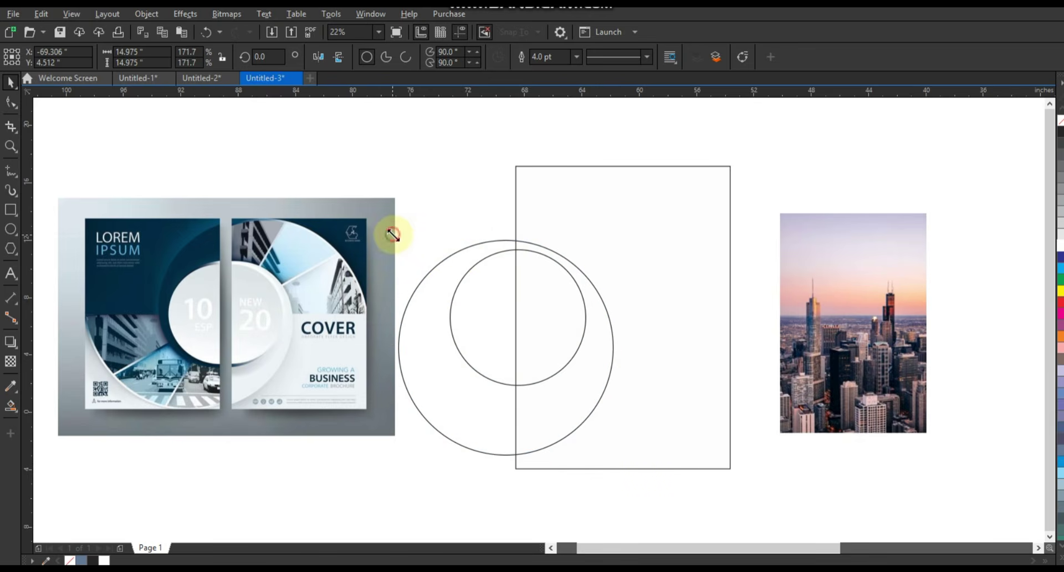
left_click_drag(392, 234, 414, 240)
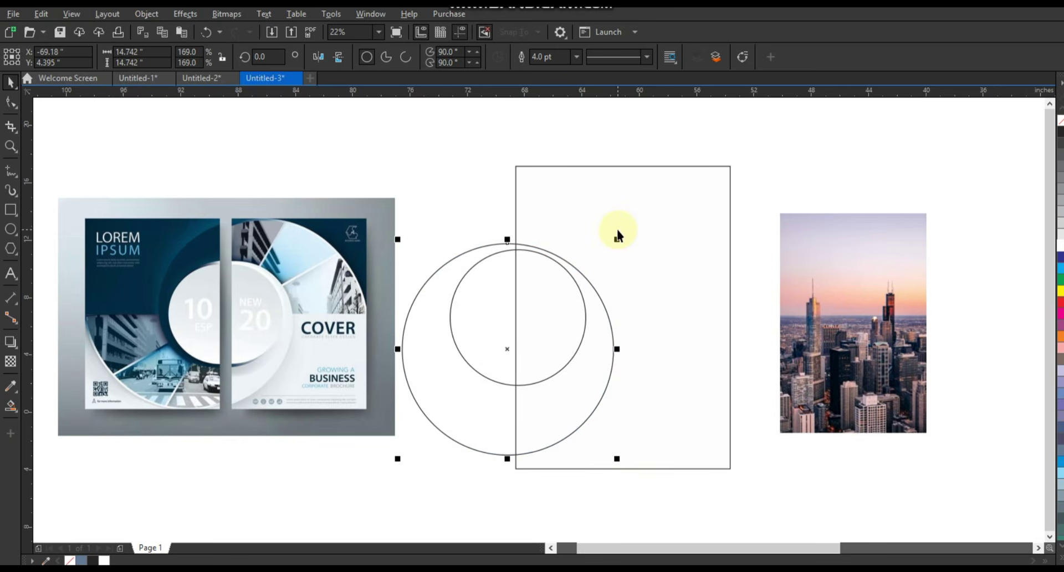
key("Right")
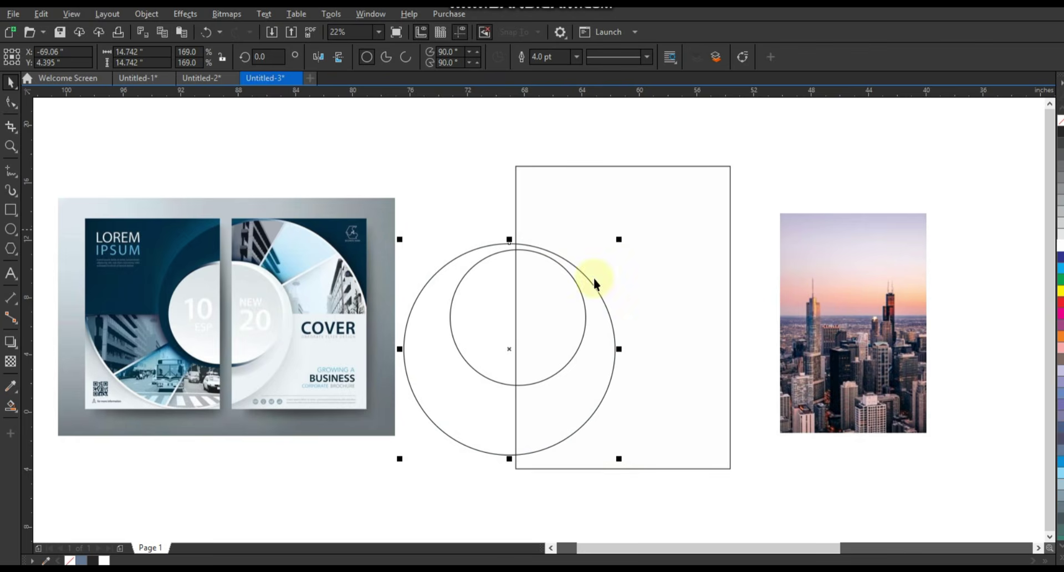
left_click_drag(614, 462, 611, 455)
- Create a third, largest circle about 25.5 in across from the medium one, enclosing both circles and reaching just past the cover's right edge
left_click_drag(613, 239, 682, 178)
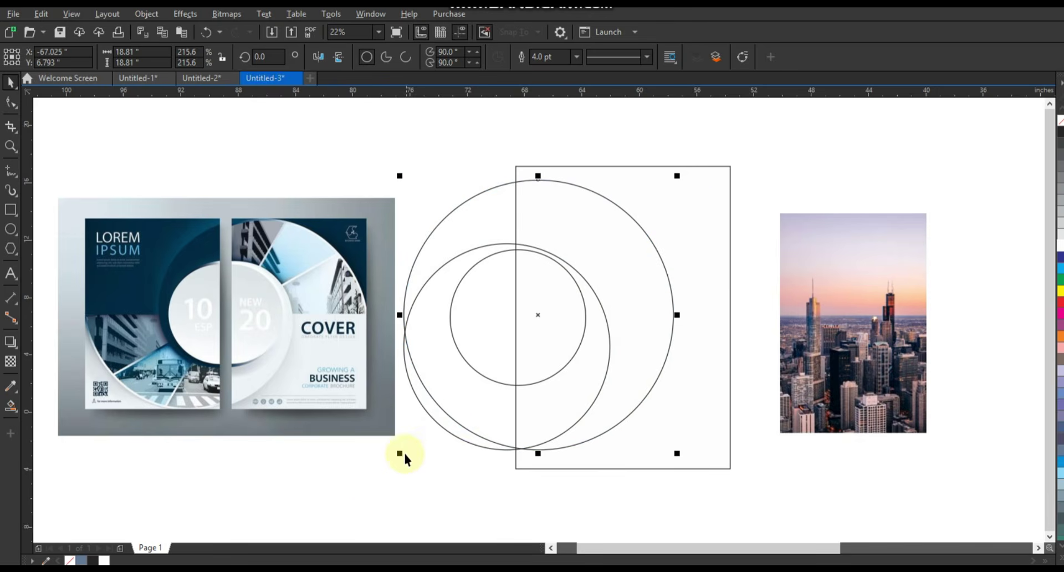
left_click_drag(399, 451, 370, 484)
left_click_drag(676, 483, 739, 501)
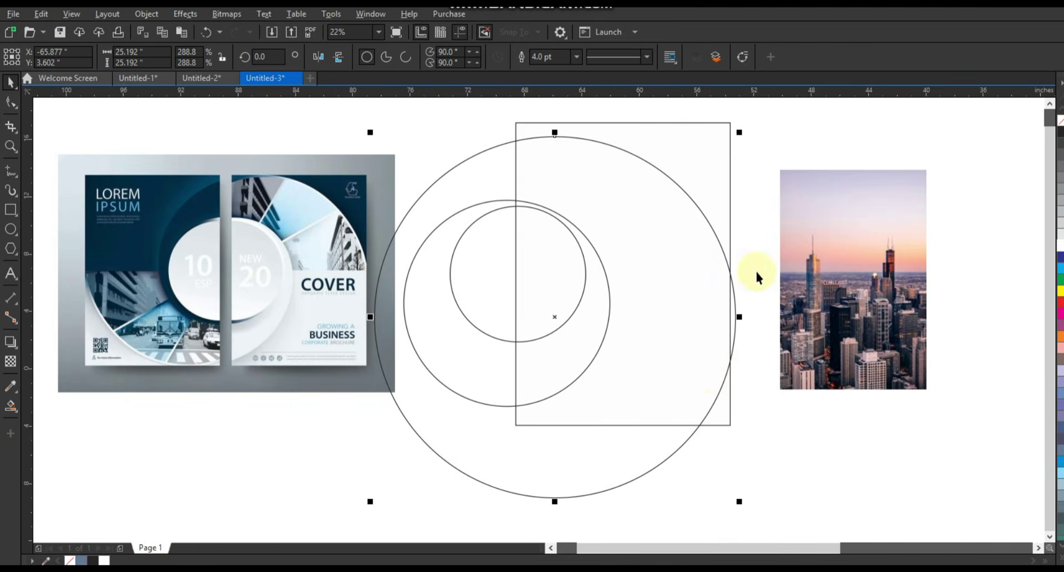
left_click_drag(747, 127, 751, 123)
left_click_drag(743, 500, 744, 504)
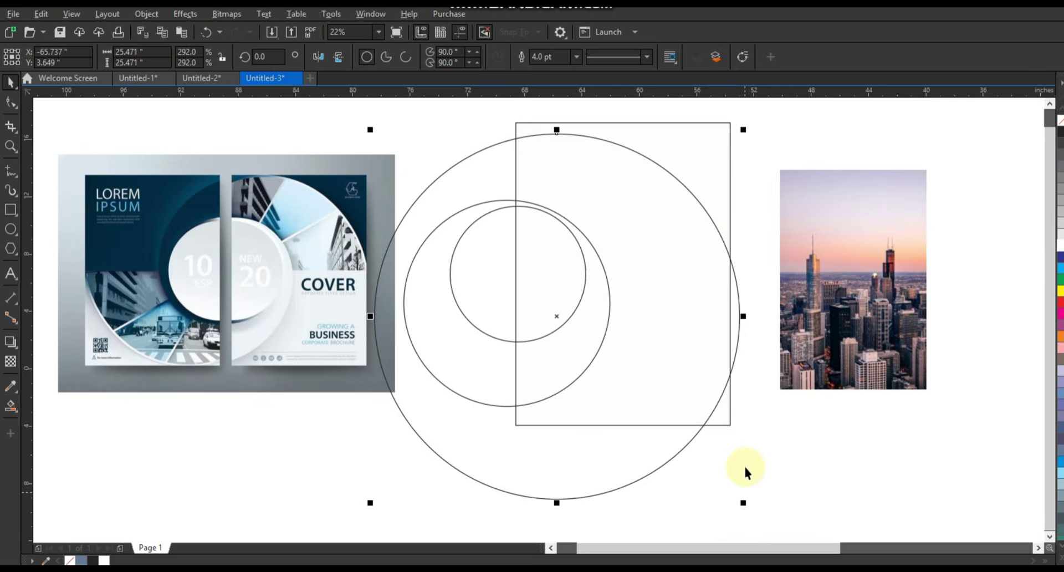
left_click(785, 408)
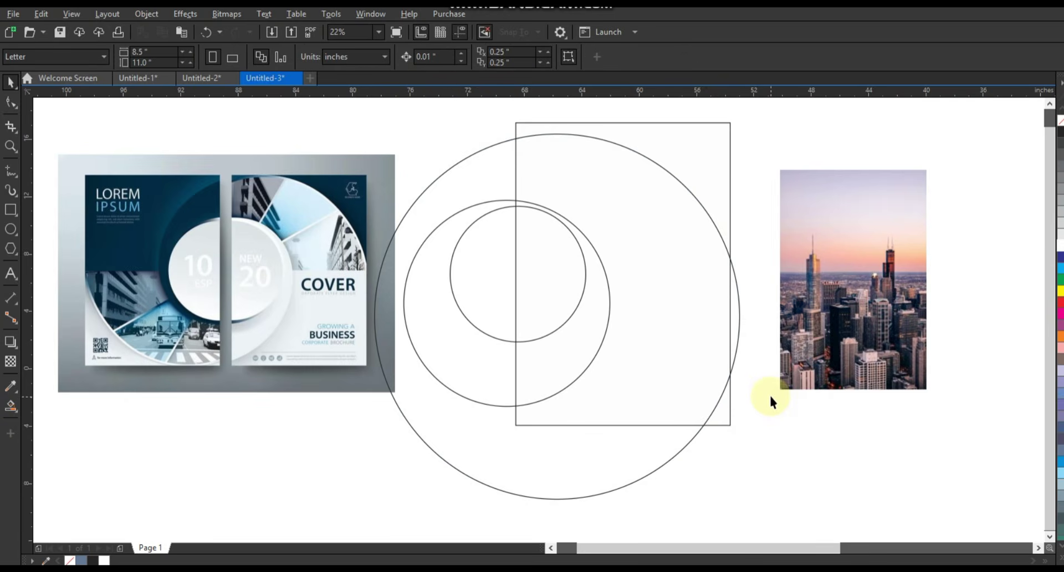
- Draw a thin vertical strip about 0.28 × 28.1 in and centre it on the largest circle
left_click(11, 210)
left_click_drag(482, 122, 483, 524)
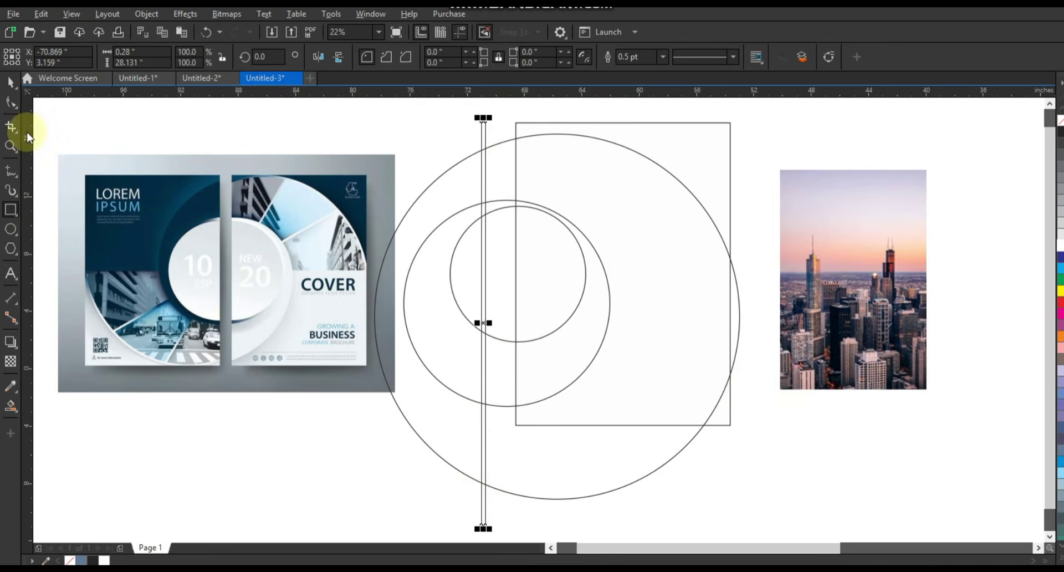
left_click(11, 82)
left_click(551, 260)
key("c")
key("e")
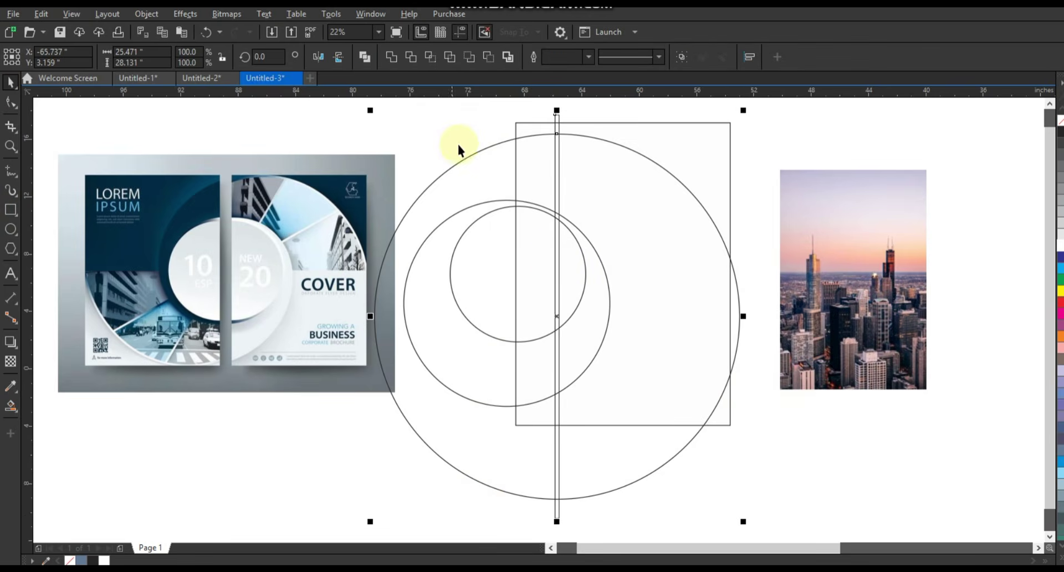
- Narrow the vertical strip to 0.14 in wide and centre it on the smallest circle
left_click(558, 165)
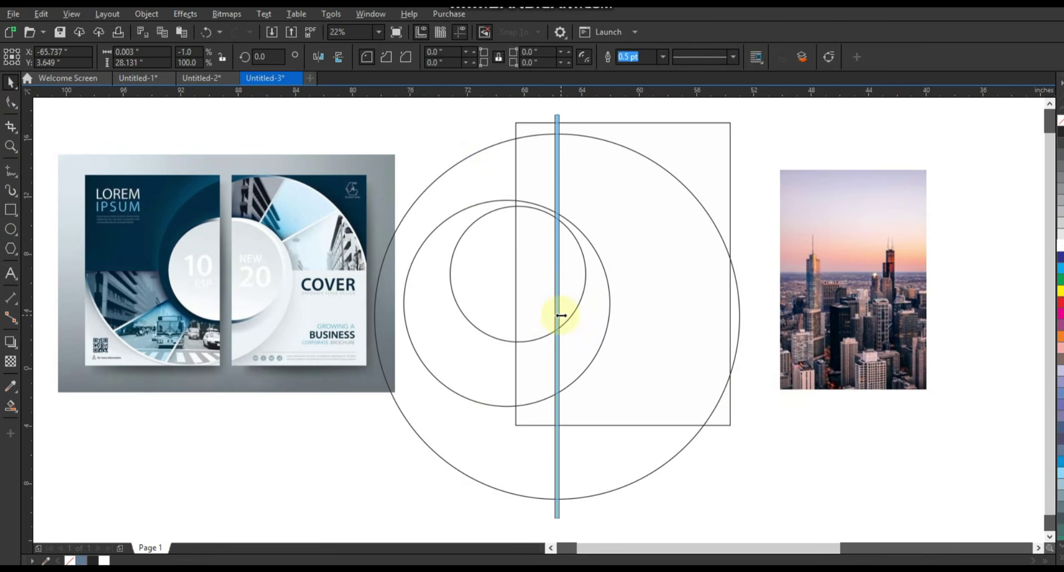
left_click_drag(562, 315, 564, 314)
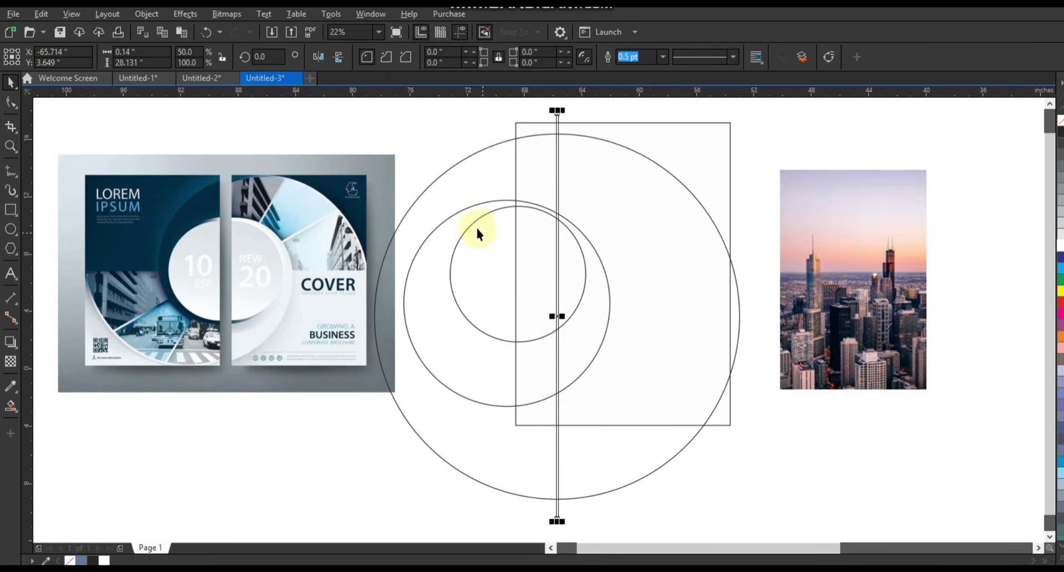
left_click(475, 224, "shift")
key("c")
key("e")
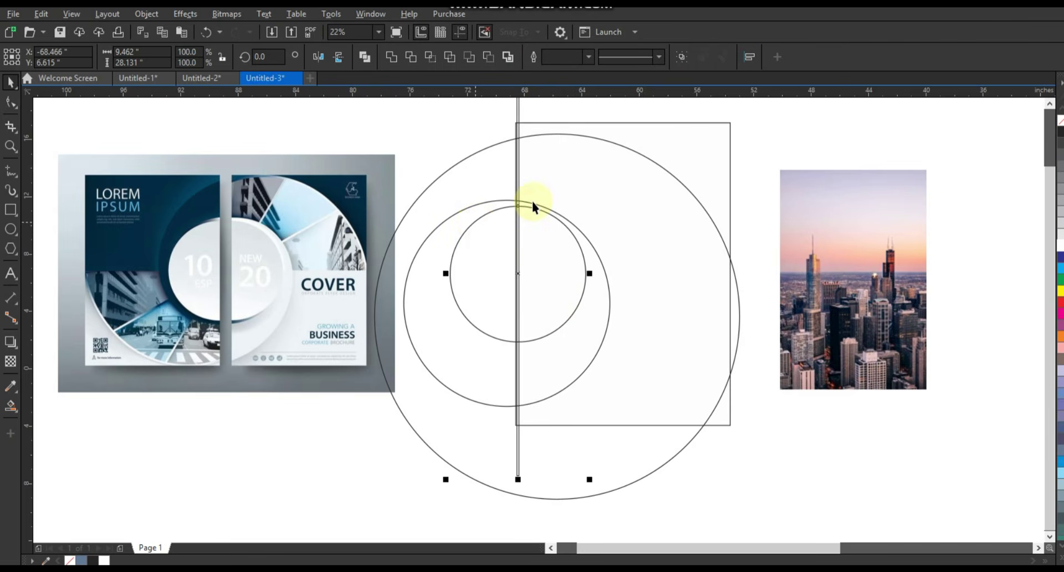
- Stretch the vertical strip downward to about 31.4 in long, past the bottom of the largest circle
left_click(615, 105)
left_click(516, 118)
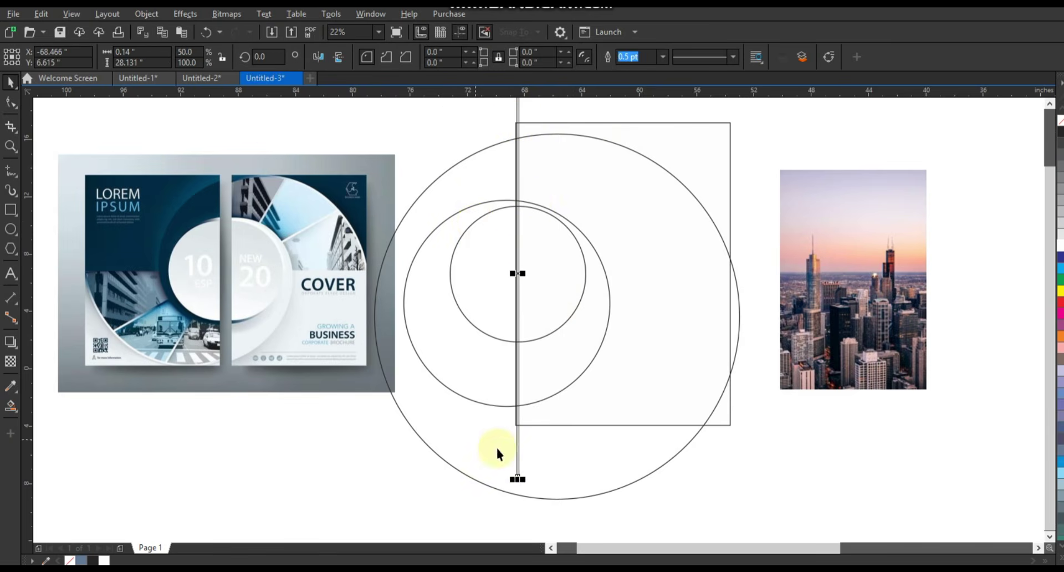
left_click_drag(517, 480, 518, 526)
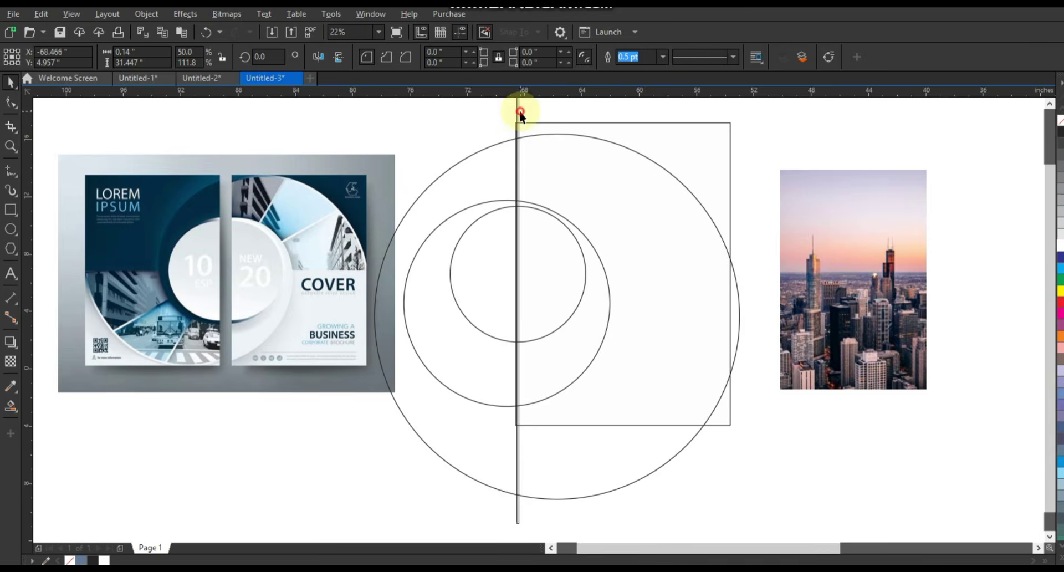
- Rotate and duplicate the strip into three strips fanned 30° apart around its centre, with the last one horizontal at 270°
scroll(582, 339, "down", 2)
mouse_move(556, 188)
left_mouse_down()
mouse_move(612, 247)
mouse_move(606, 230)
mouse_move(637, 251)
mouse_move(686, 335)
left_mouse_up()
left_click(698, 406)
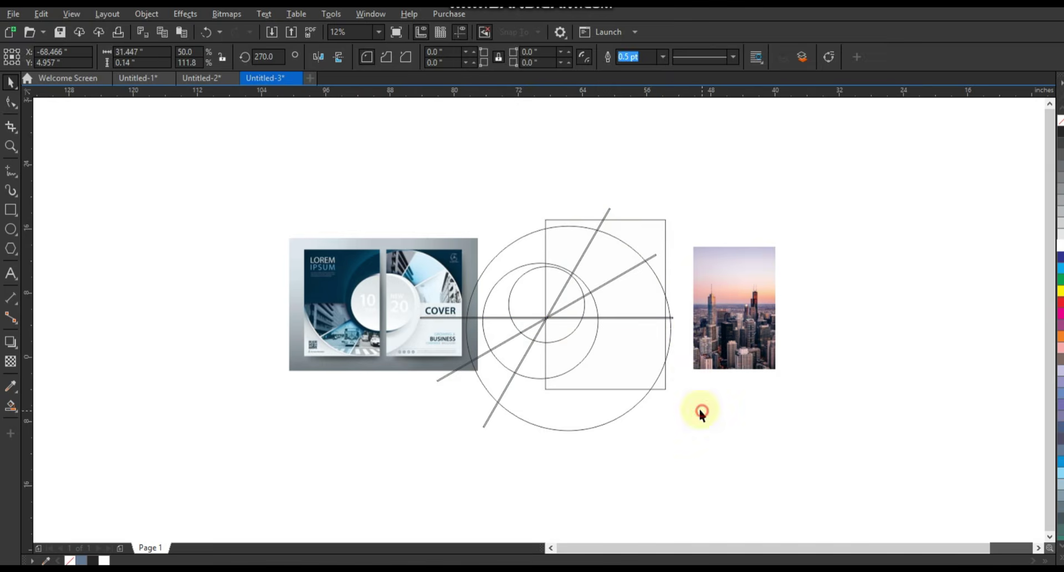
- Smart Fill the three cover segments between the medium and largest circles, separated by the strips, with blue-grey and a 0.5 pt outline
left_click(11, 145)
left_click_drag(302, 217, 787, 413)
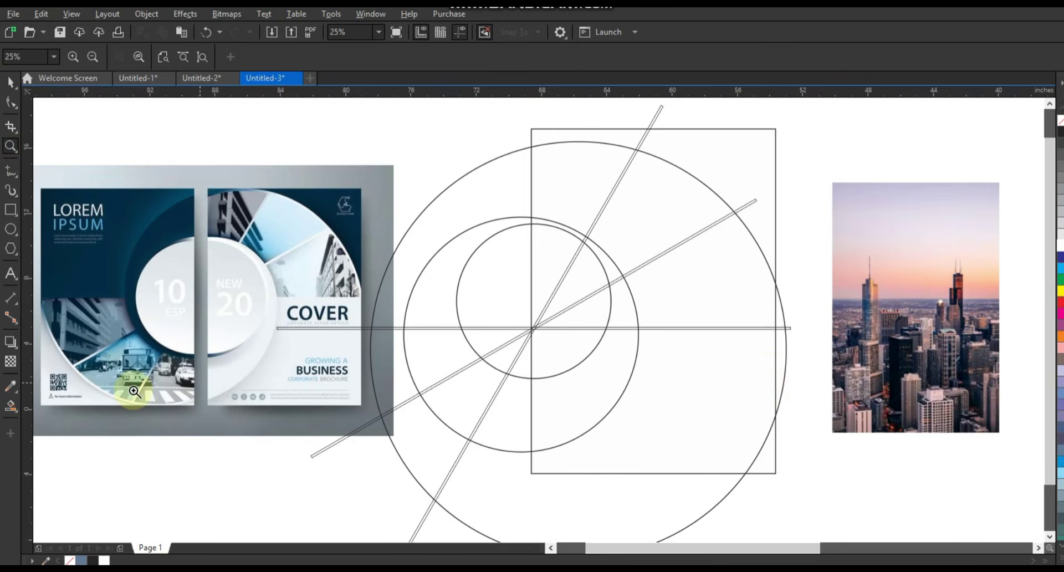
left_click(10, 405)
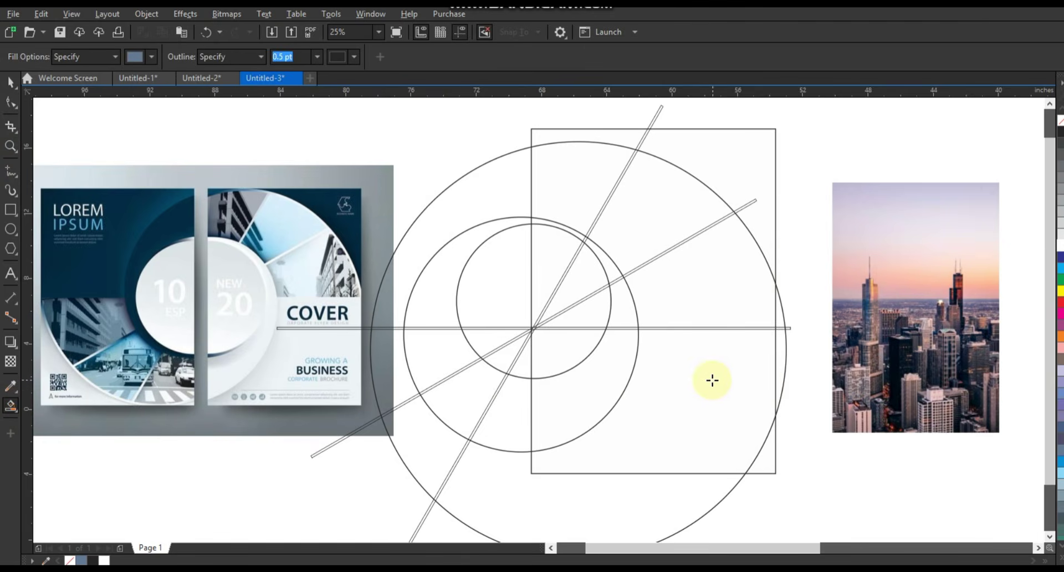
left_click(728, 304)
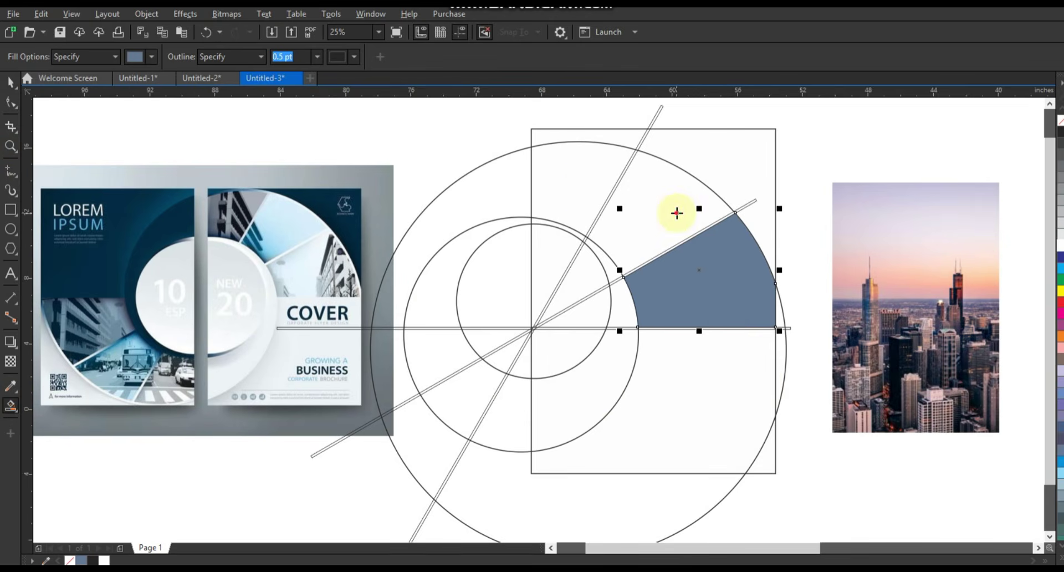
left_click(676, 213)
left_click(580, 185)
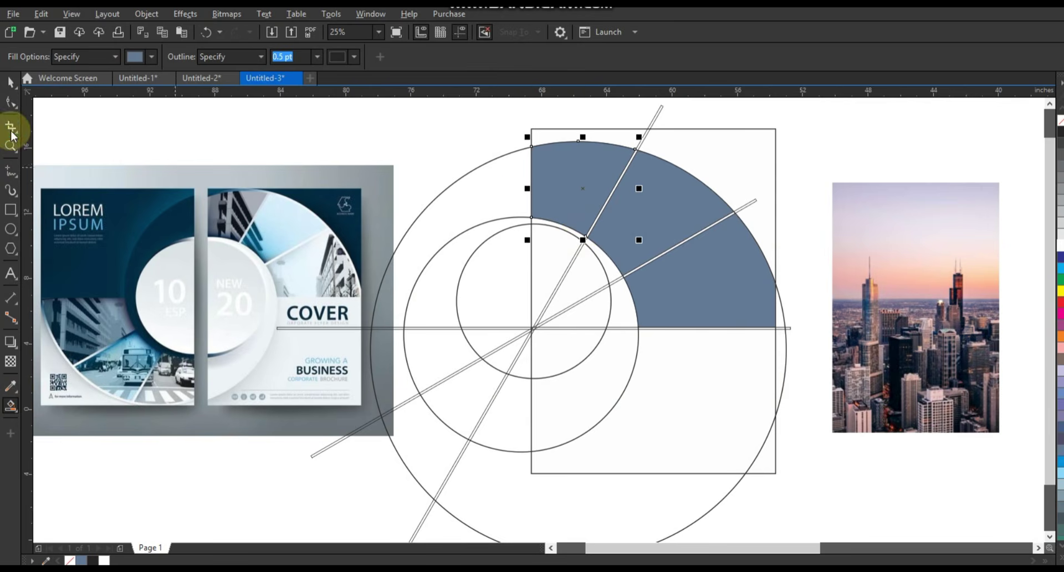
- Delete the three fanned dividing strips, leaving the filled segments in place
left_click(11, 82)
left_click(747, 205)
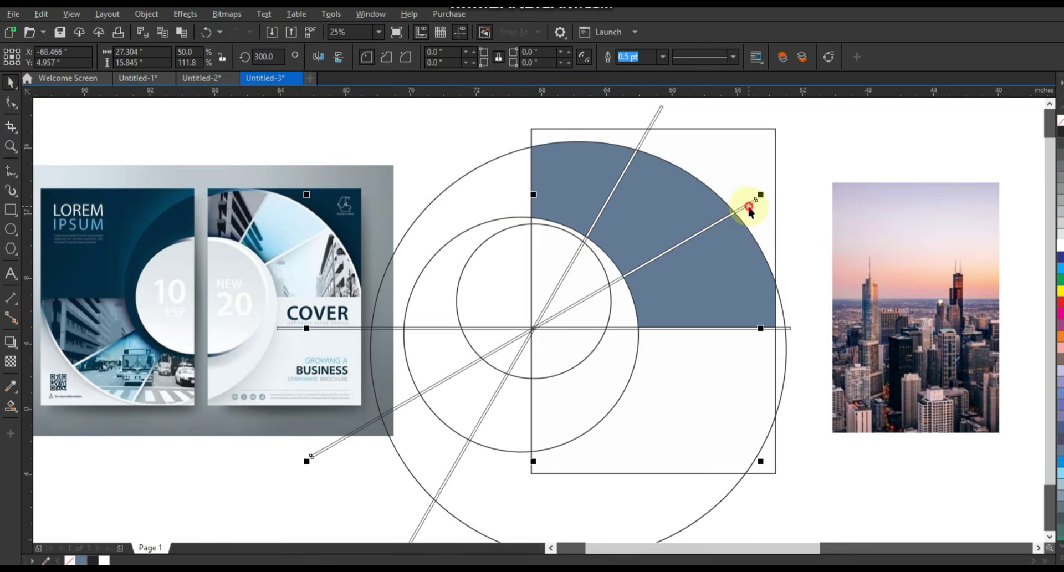
key("Delete")
left_click(655, 123)
key("Delete")
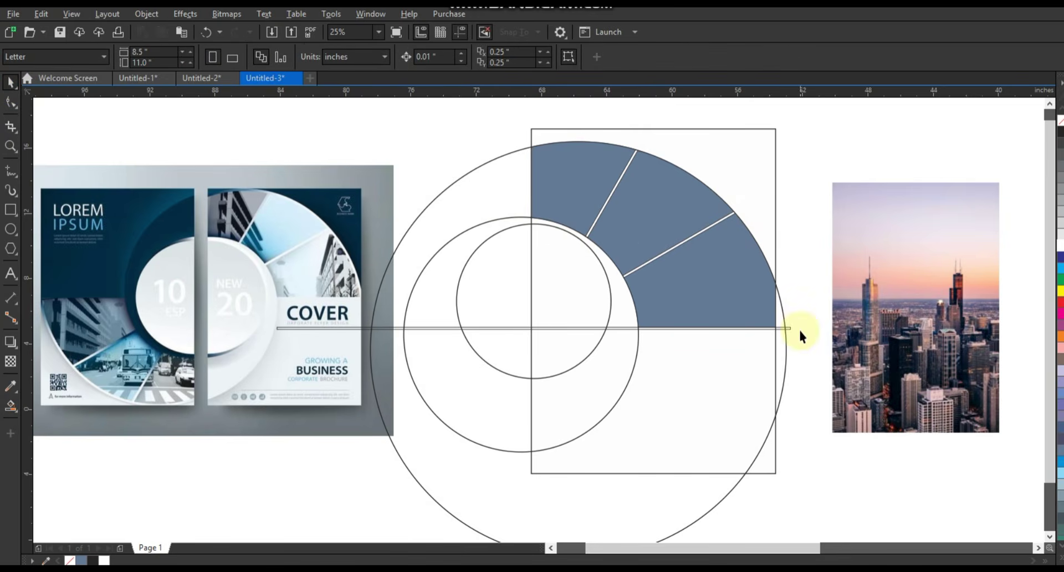
left_click(790, 328)
key("Delete")
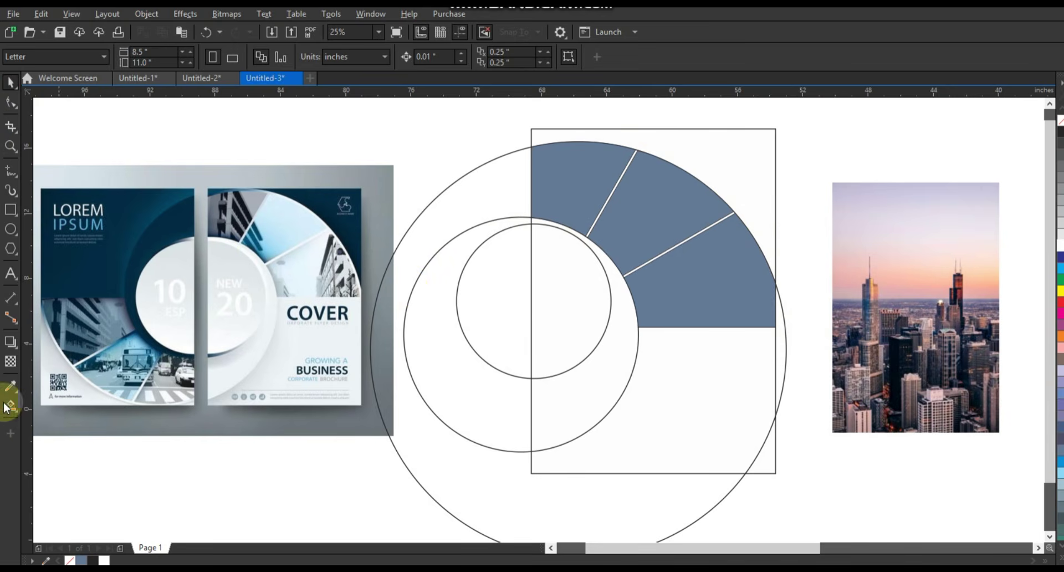
- Smart Fill the crescent between the two smaller circles and the half of the smallest circle inside the cover with blue-grey
left_click(11, 407)
left_click(581, 398)
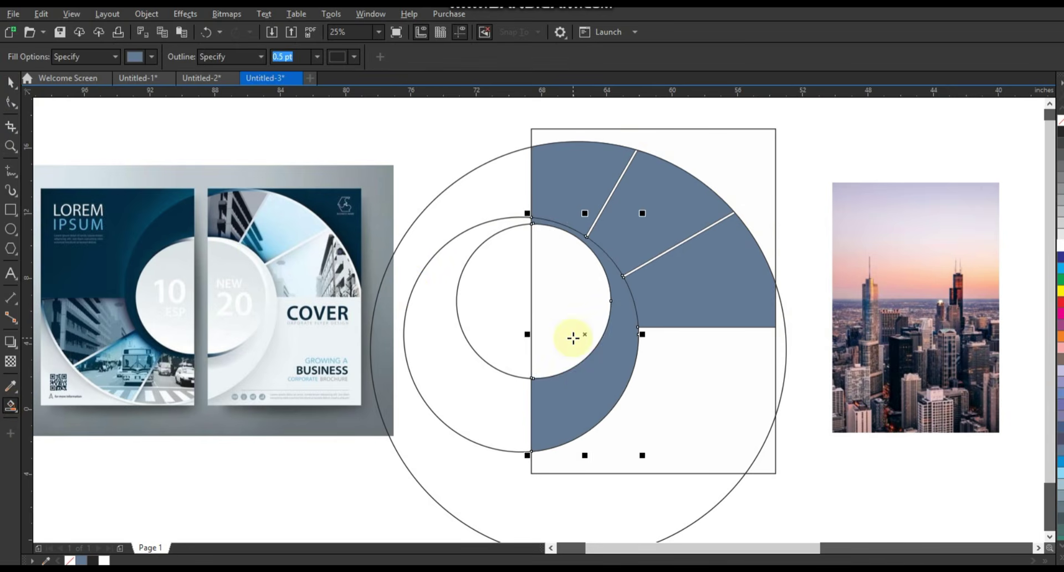
left_click(571, 337)
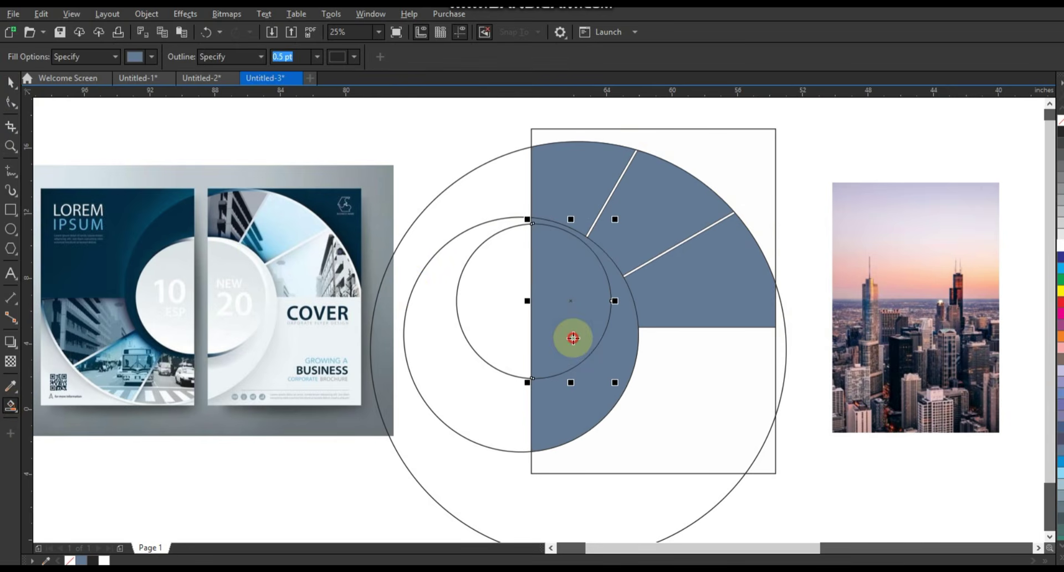
- Delete the three construction circles, keeping only the filled shapes on the cover
left_click(11, 82)
left_click(494, 334)
key("Delete")
left_click(460, 358)
key("Delete")
left_click(479, 340)
key("Delete")
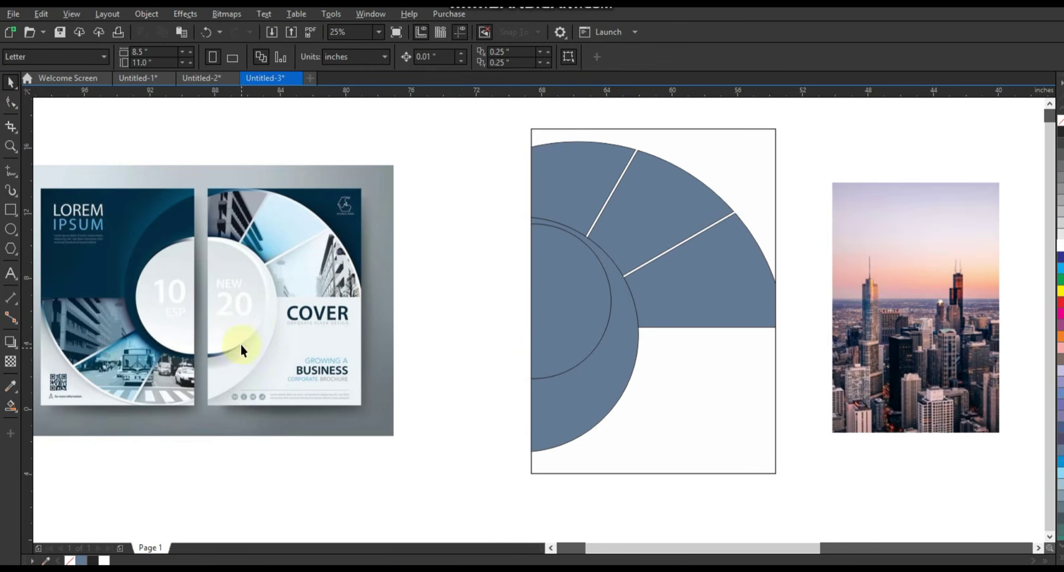
- Fill the smallest half circle with light grey and give it a vertical linear gradient from light grey at its top to white
left_click(539, 331)
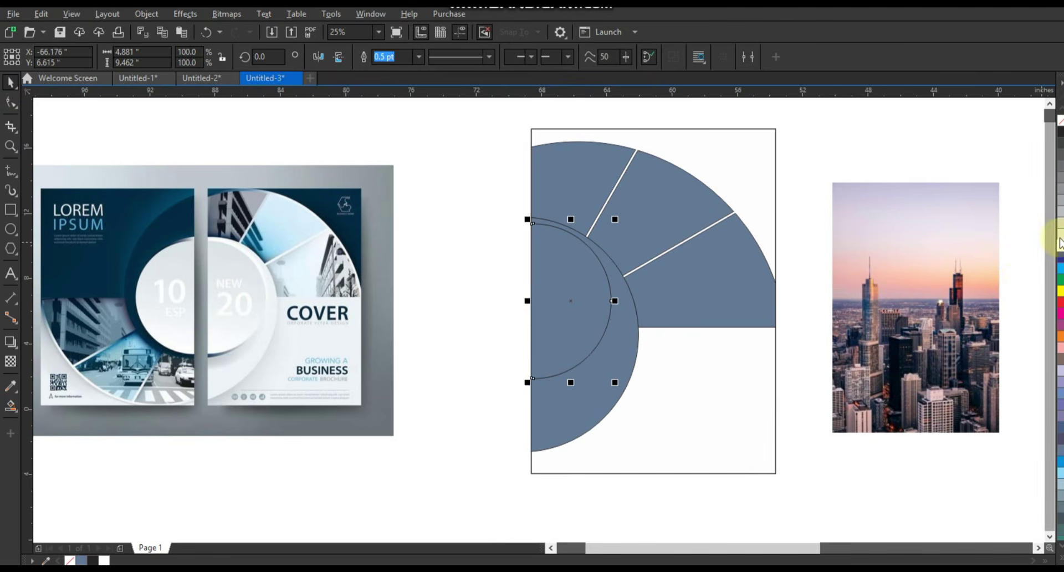
left_click_drag(1060, 233, 571, 266)
key("g")
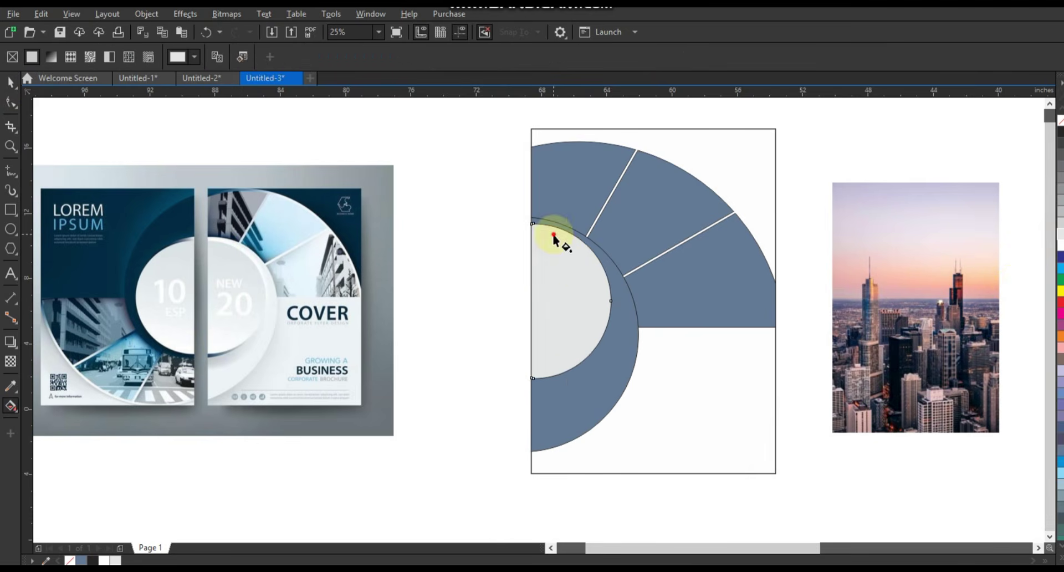
left_click_drag(555, 331, 555, 330)
left_click_drag(554, 233, 554, 227)
left_click_drag(555, 330, 554, 317)
left_click(555, 228)
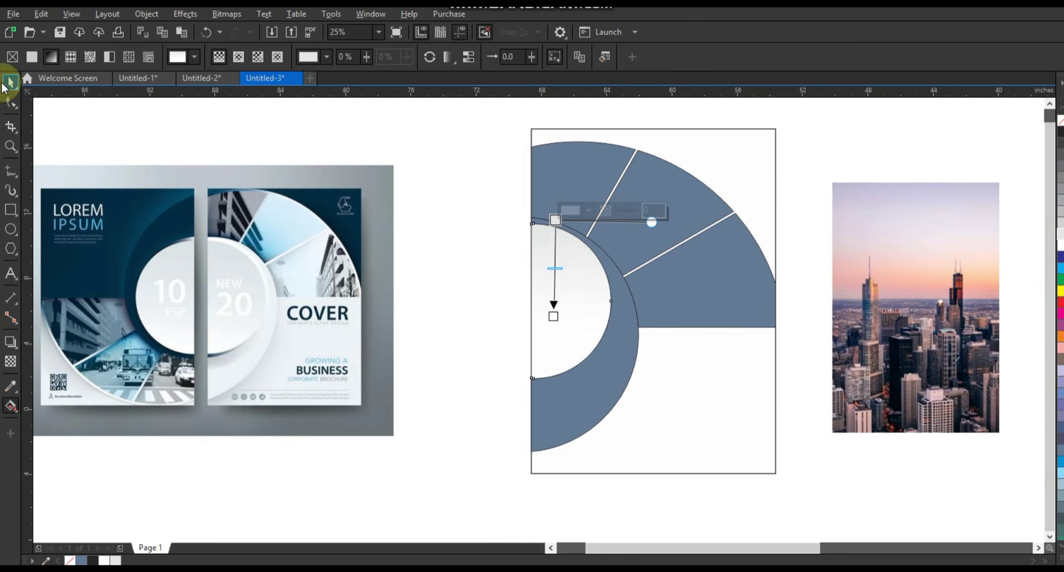
- Apply a one-step inside contour with a 0.186 in offset to the gradient half circle
left_click(10, 83)
left_click(614, 314)
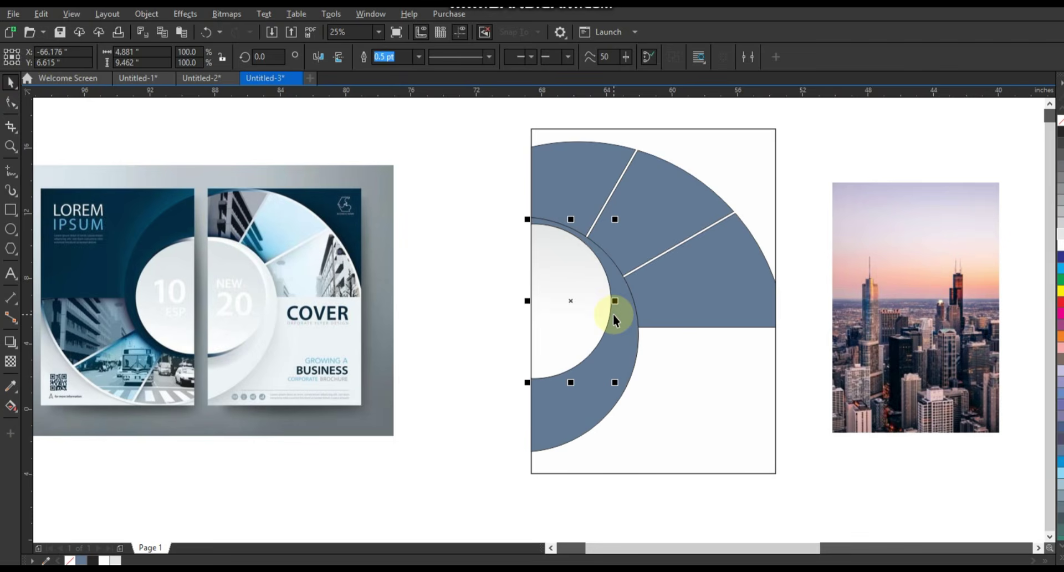
left_click(10, 147)
left_click_drag(474, 220, 703, 384)
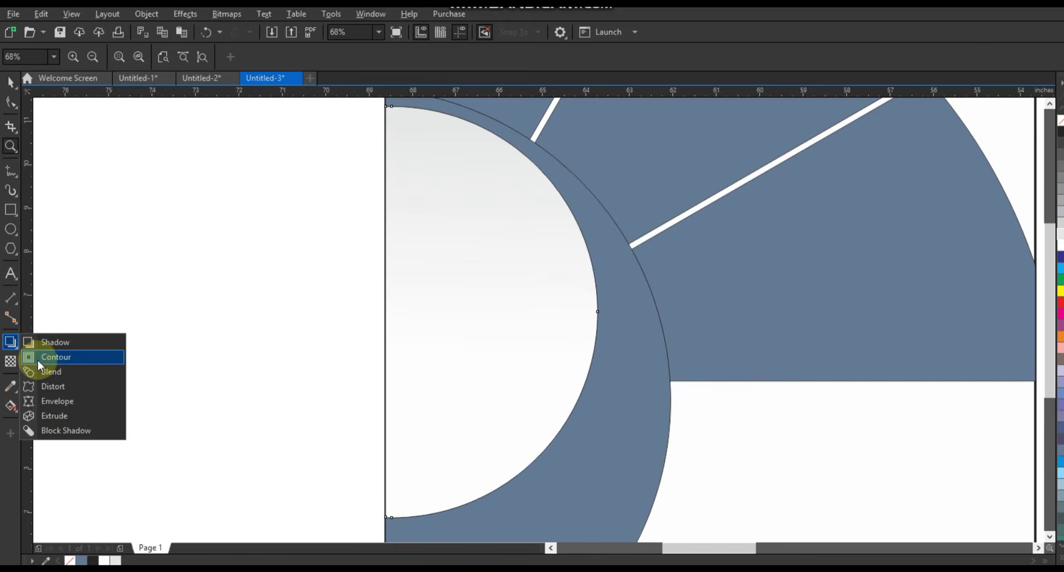
left_click(42, 359)
left_click_drag(394, 111, 394, 117)
left_click(10, 83)
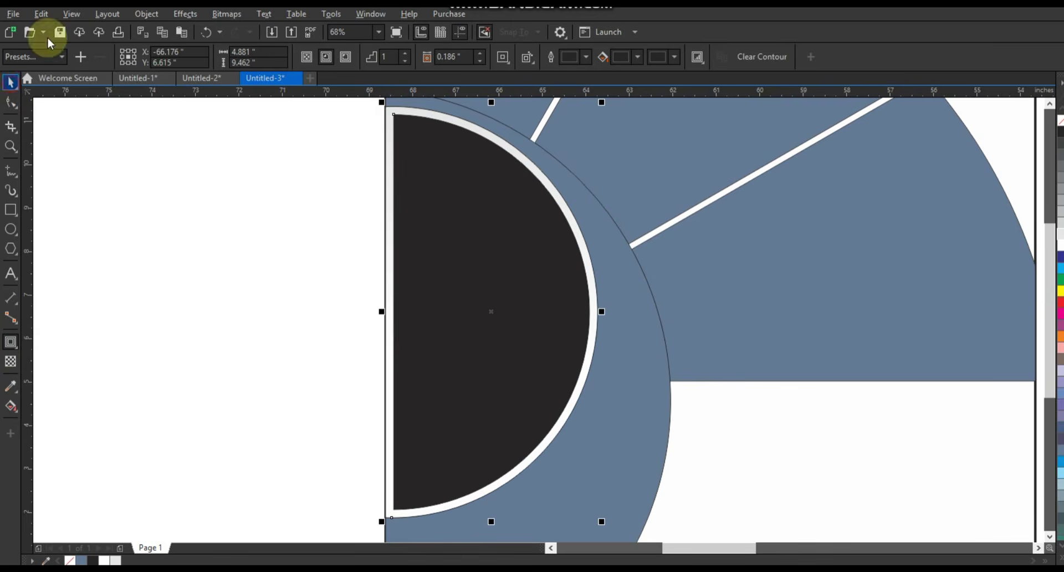
- Break the contour apart from its half circle into a separate shape
left_click(41, 13)
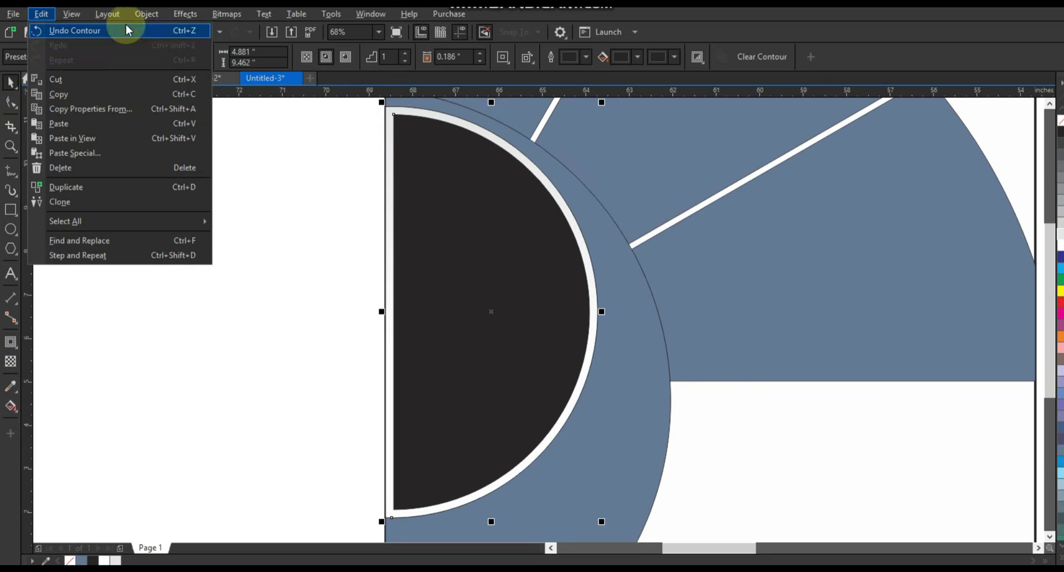
left_click(144, 14)
left_click(184, 323)
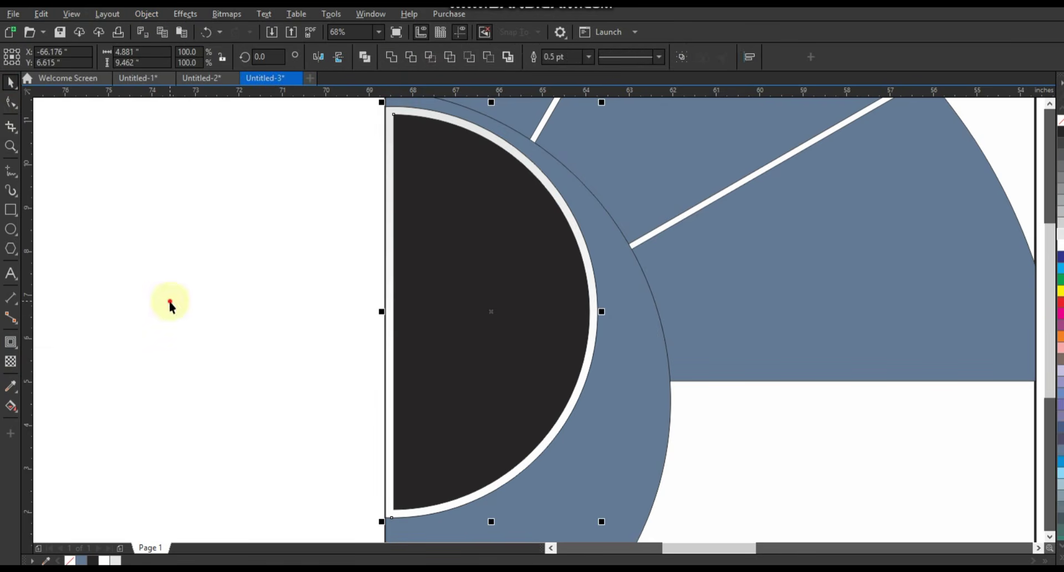
- Copy only the fill of the outer half circle onto the black inner half circle
left_click(449, 305)
left_click(34, 15)
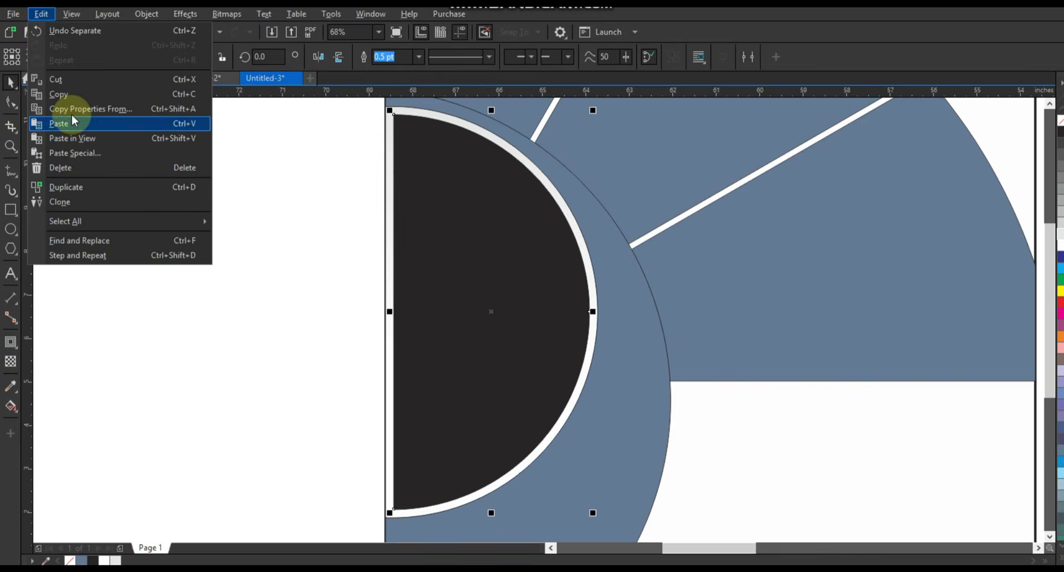
left_click(88, 108)
left_click(417, 268)
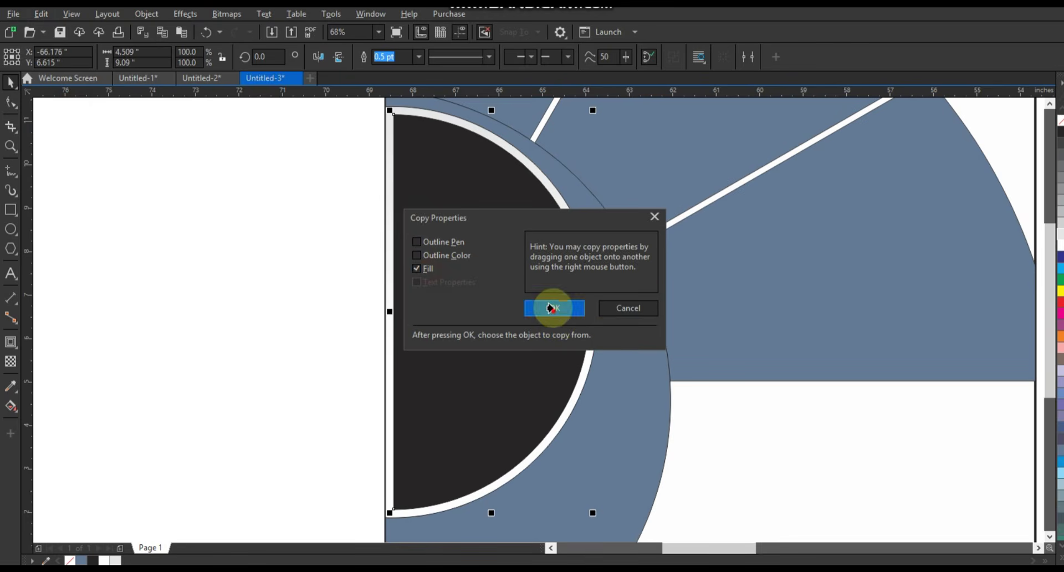
left_click(551, 307)
left_click(487, 136)
- Redraw the inner half circle's linear gradient vertically, from light grey in its upper part to white near the bottom
key("g")
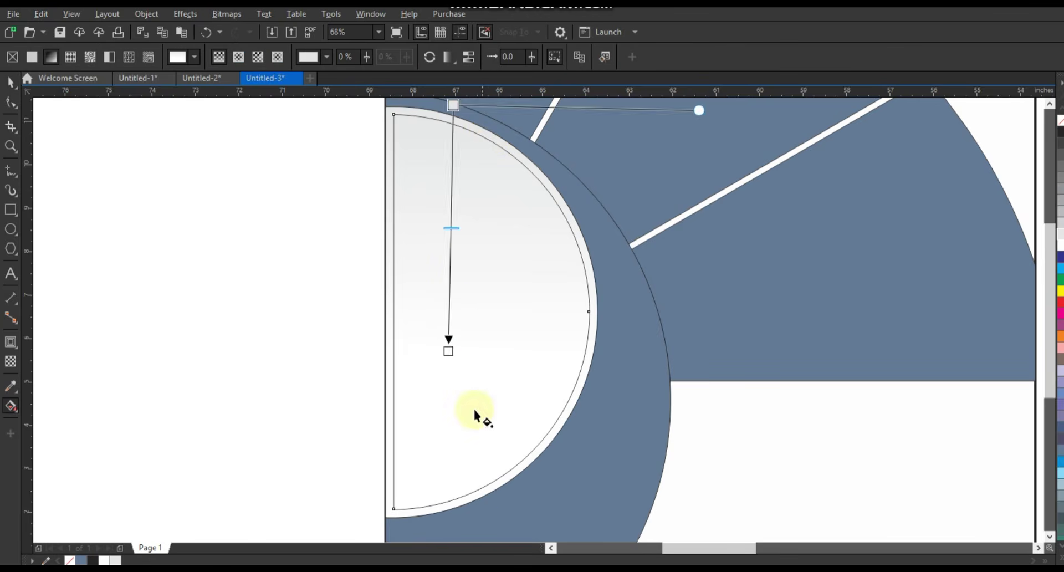
left_click_drag(471, 425, 468, 211)
left_click_drag(472, 426, 468, 482)
left_click_drag(476, 167, 484, 413)
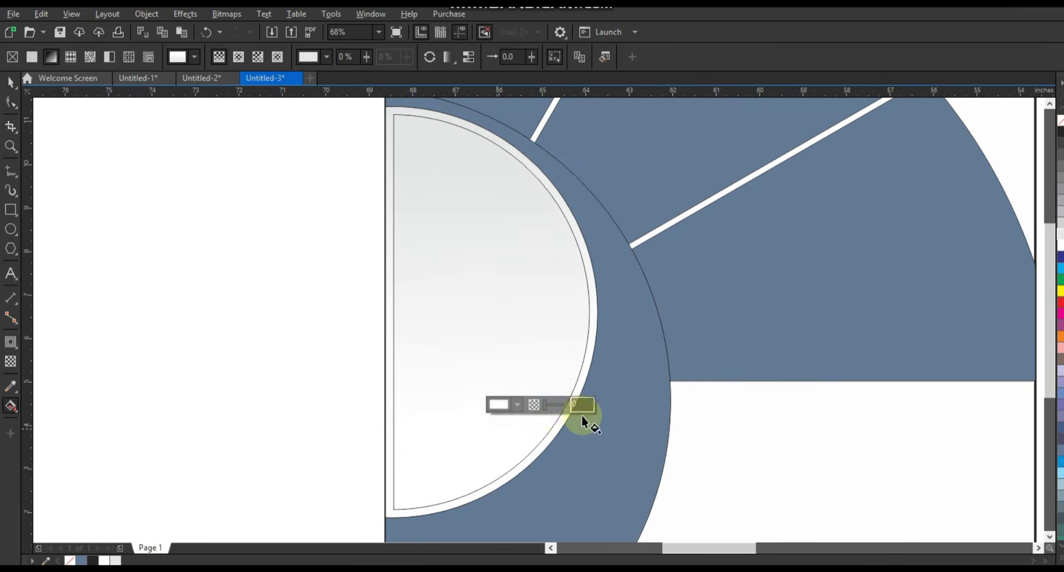
- Reverse the outer half circle's gradient to run from white at its top to light grey at its bottom, and clear the selection
left_click_drag(527, 470, 529, 253)
left_click_drag(527, 472, 527, 487)
left_click(11, 88)
left_click(143, 452)
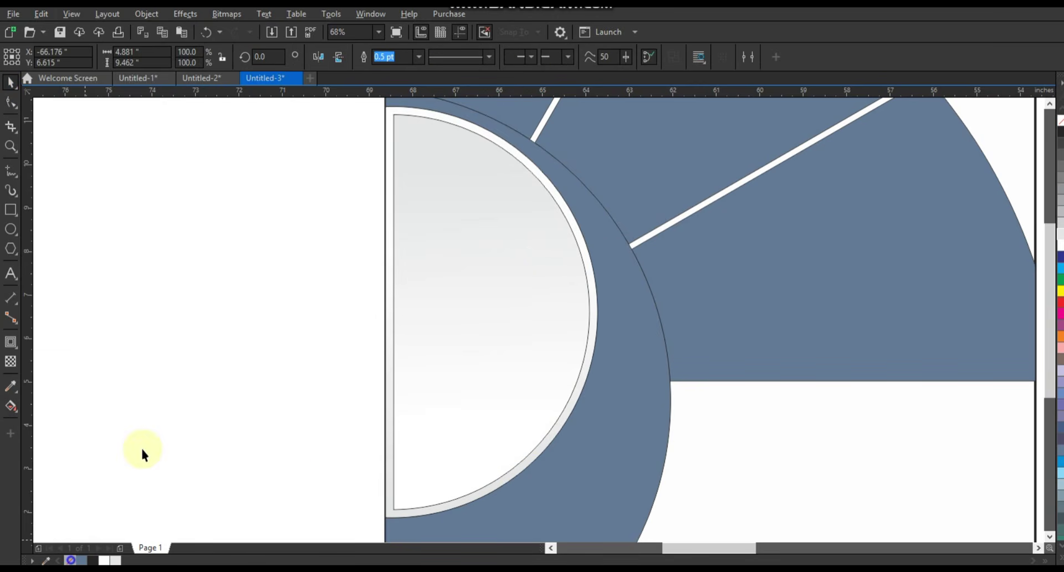
left_click(427, 295)
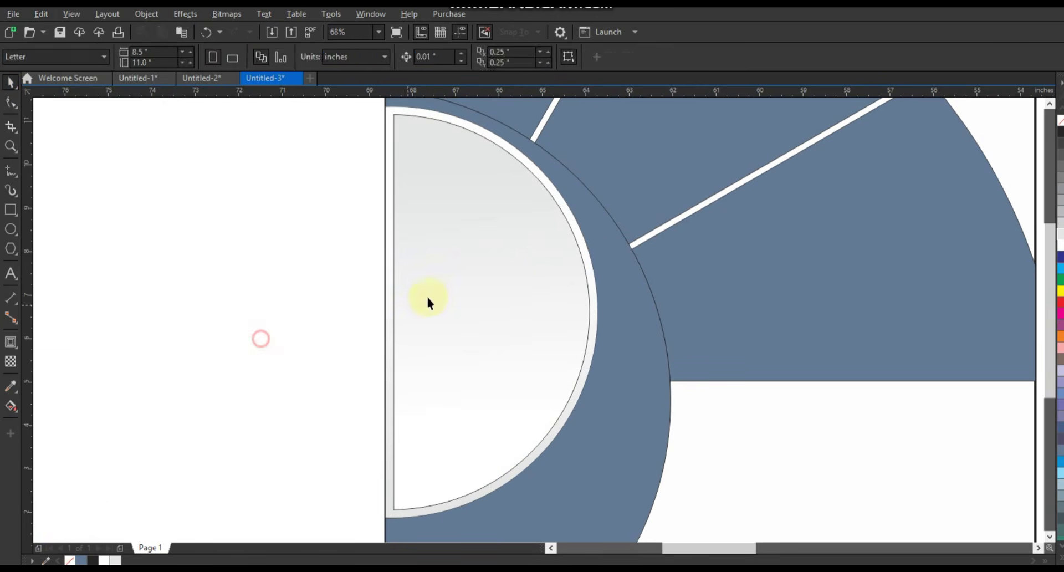
left_click(221, 360)
- Sample pale grey (#EDF2F5) from the reference brochure's lower crescent for the crescent, and pale grey from its background for the cover rectangle
scroll(408, 304, "down", 4)
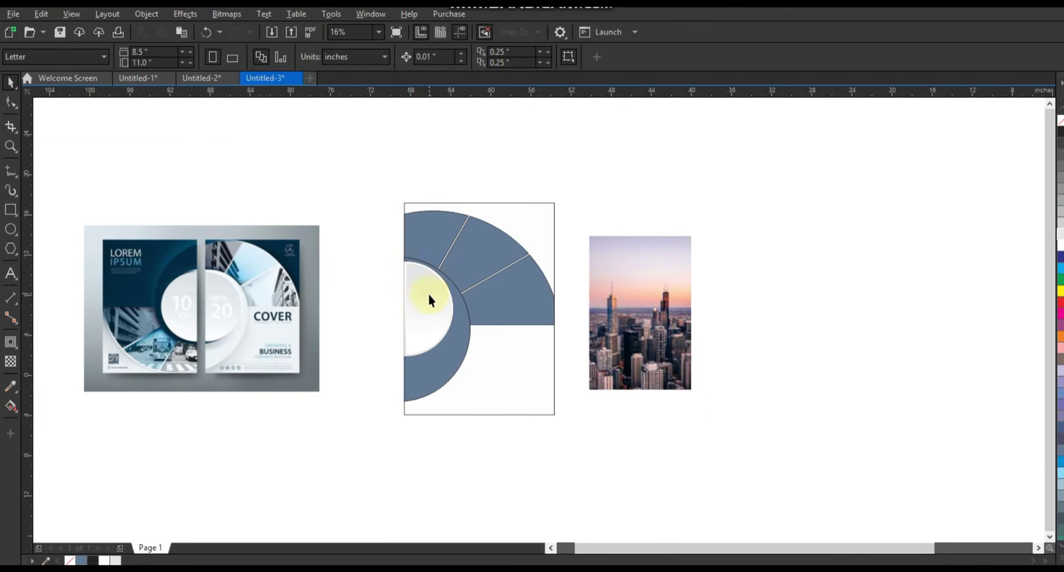
left_click(11, 146)
left_click_drag(186, 157, 573, 407)
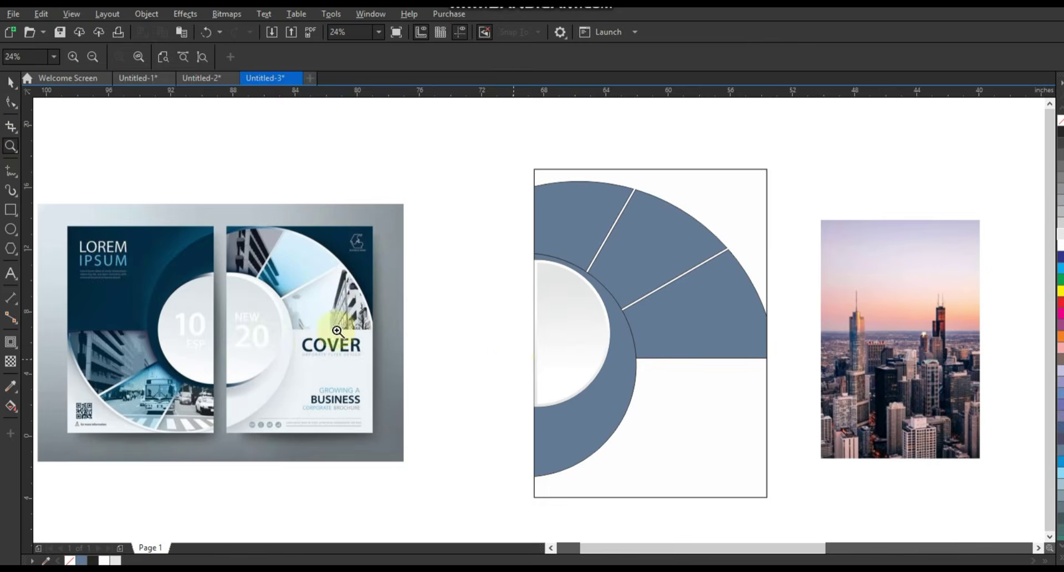
left_click(10, 385)
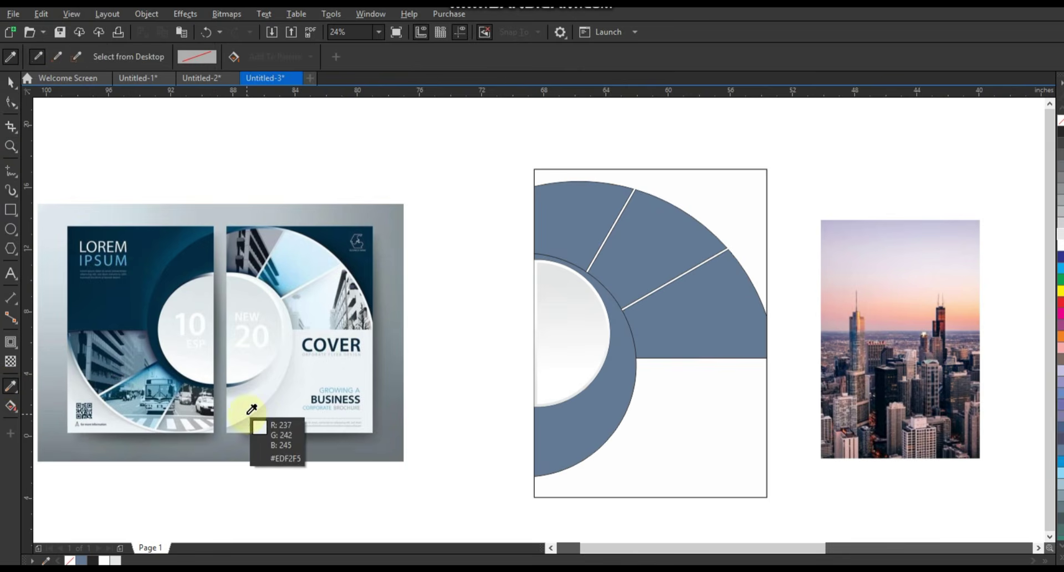
left_click(247, 414)
left_click(555, 447)
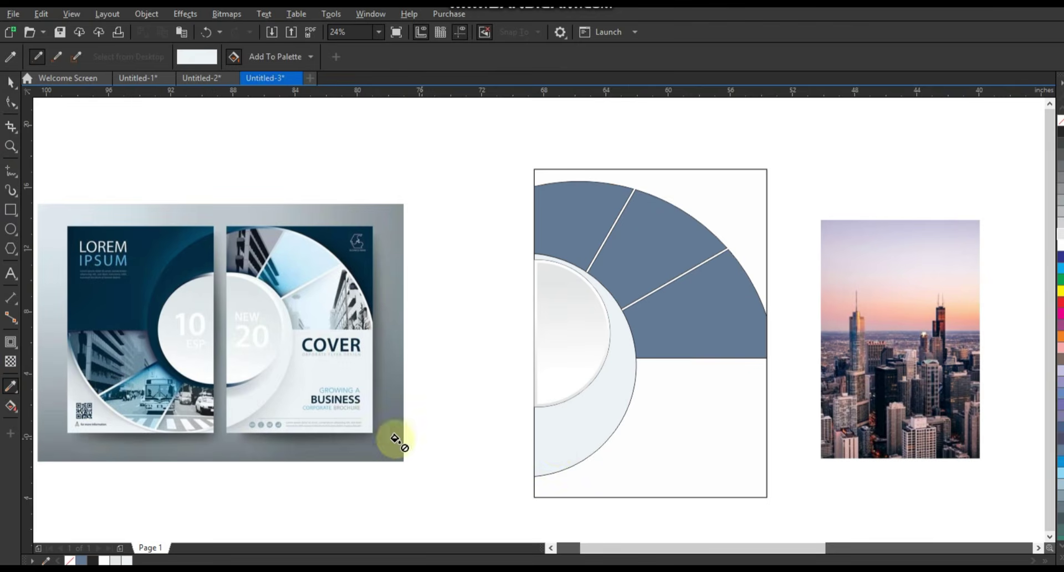
left_click(354, 390)
left_click(643, 446)
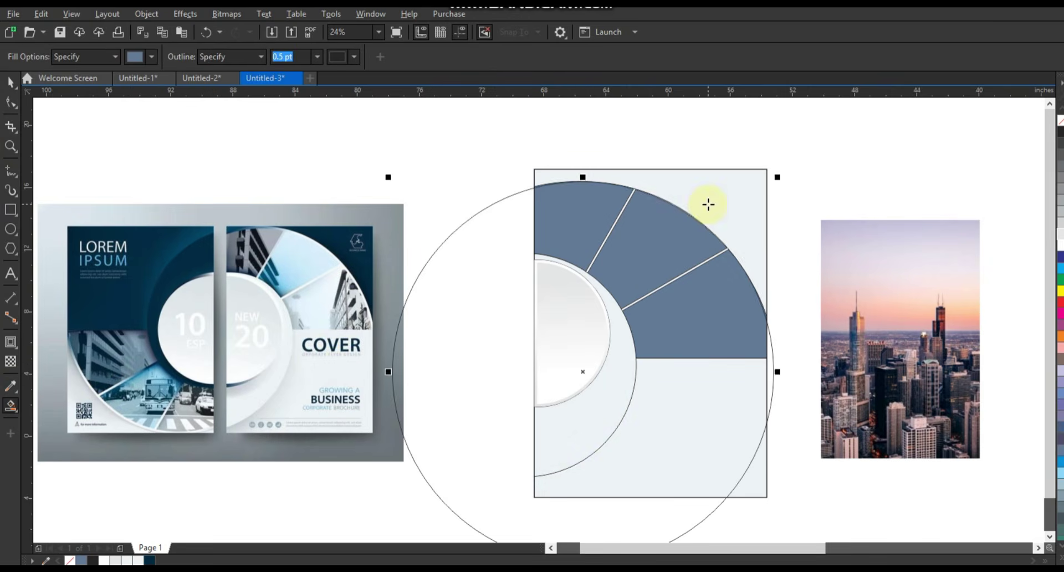
- Smart Fill the cover's upper corner area outside the largest circle, and delete that circle
left_click(707, 204)
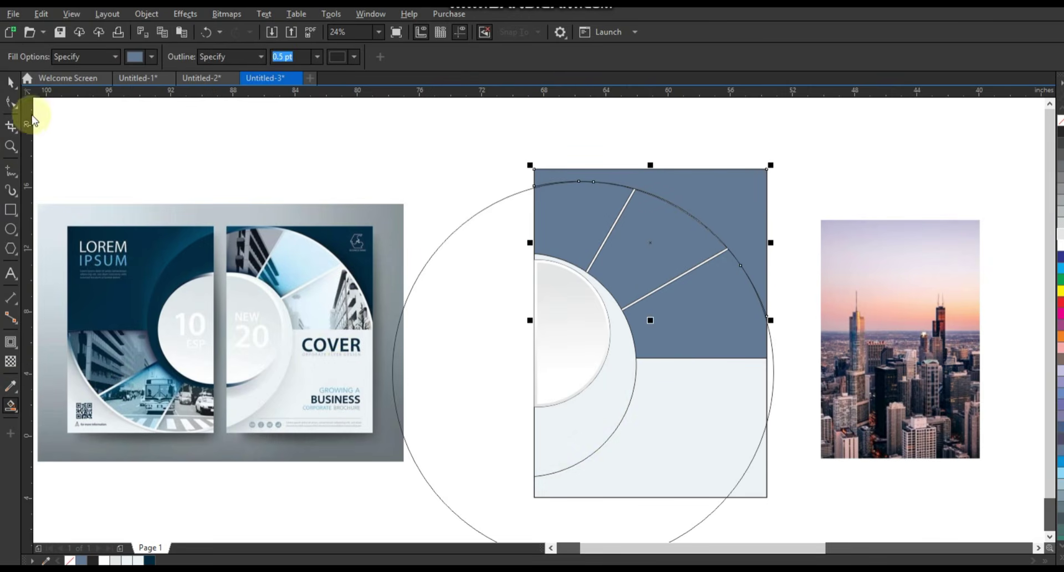
left_click(10, 82)
left_click(437, 408)
key("Delete")
- Fill the upper corner shape with the dark navy (#00293F) sampled from the reference brochure
left_click(739, 294)
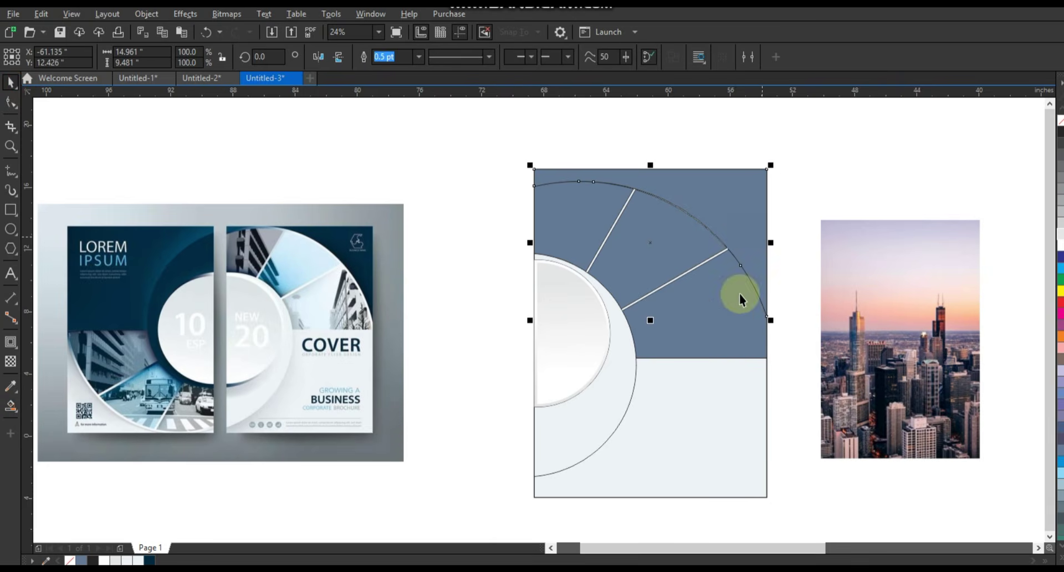
left_click(11, 386)
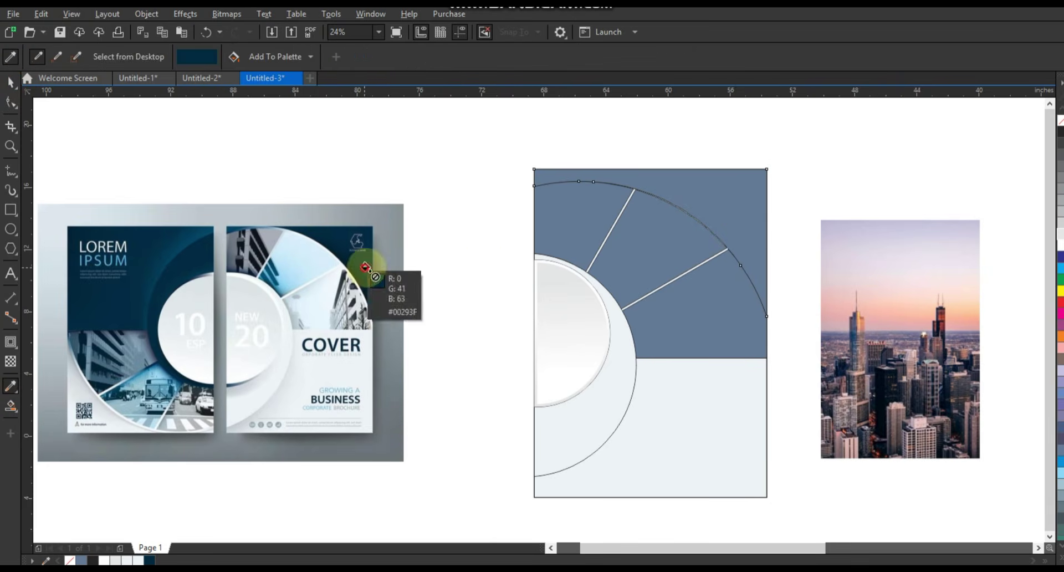
left_click(731, 211)
left_click(11, 82)
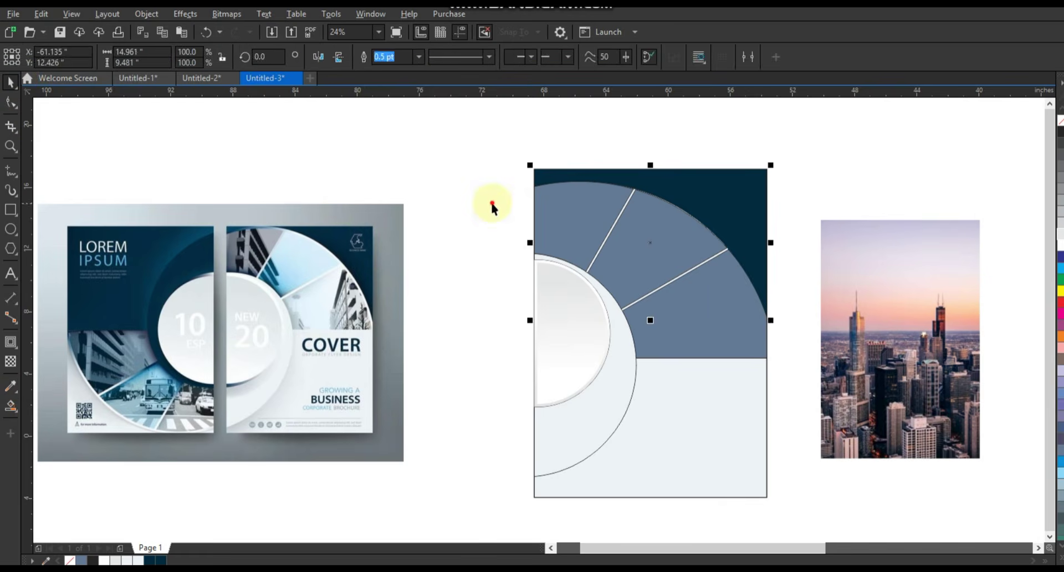
- Give the navy corner shape and the three blue-grey segments a white outline 8 pt wide
left_click_drag(467, 148, 789, 370)
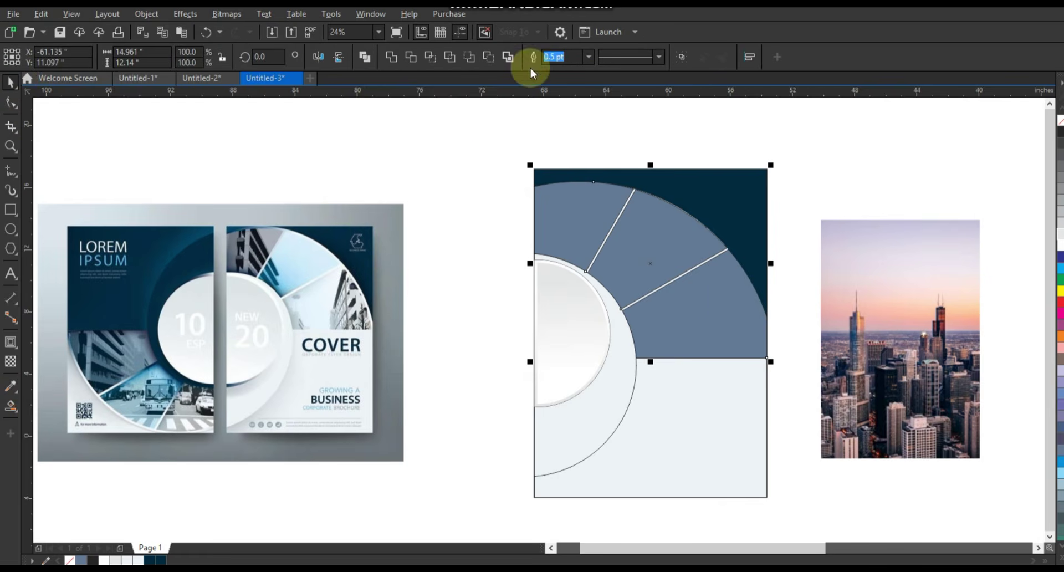
left_click(589, 56)
left_click(564, 150)
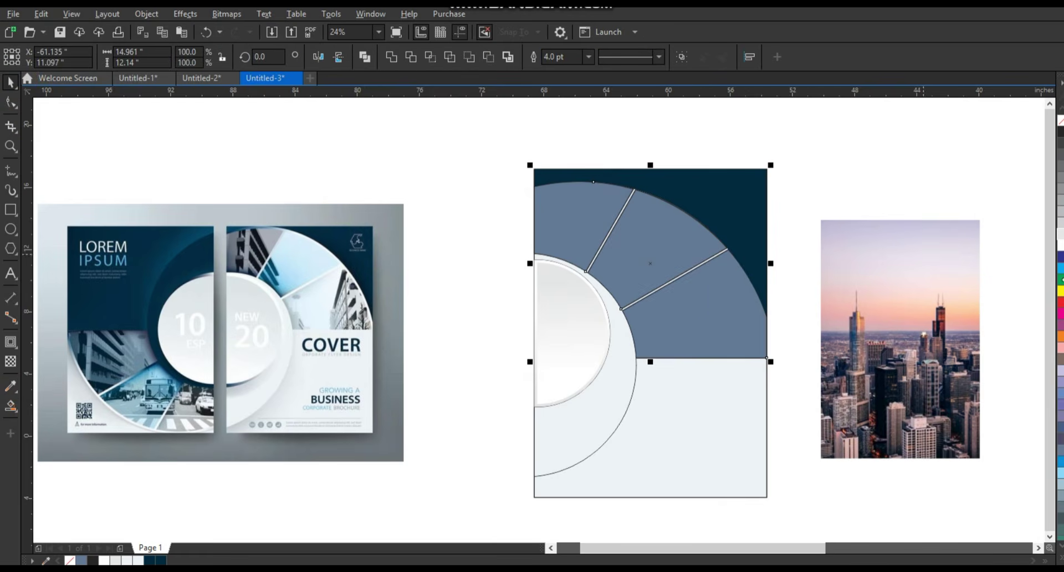
right_click(1059, 248)
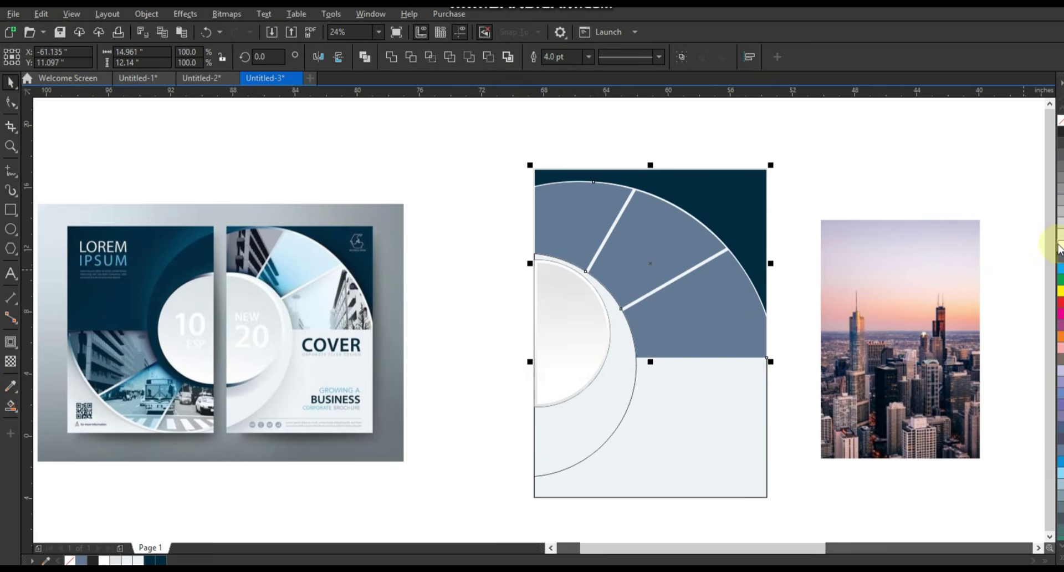
left_click(587, 57)
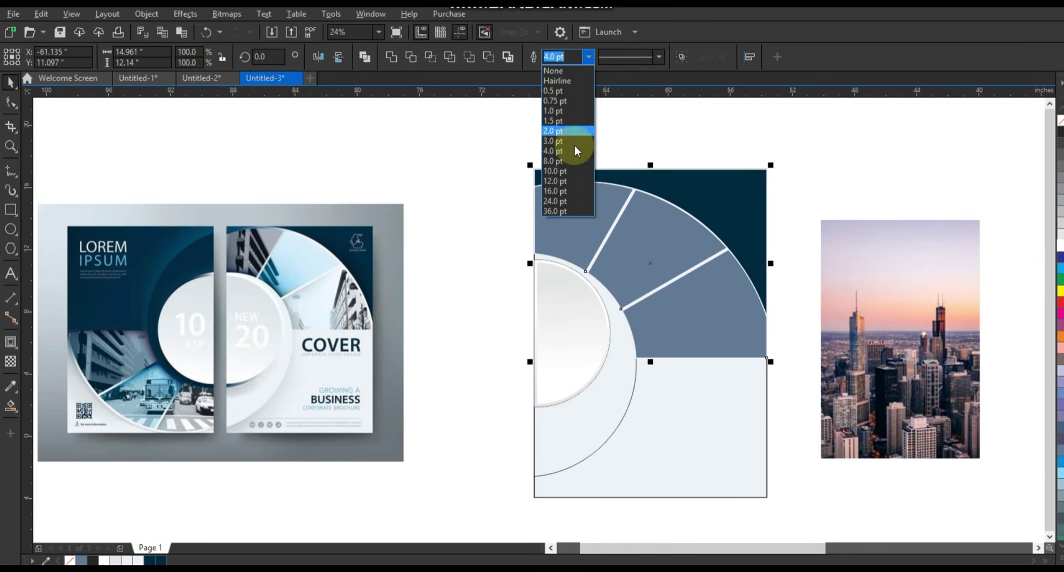
left_click(563, 159)
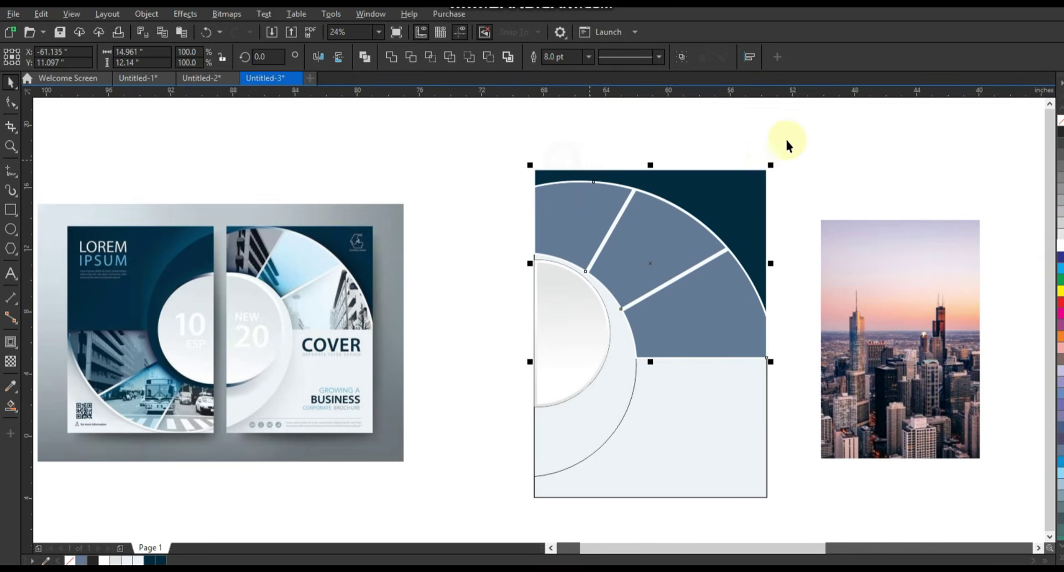
left_click(813, 131)
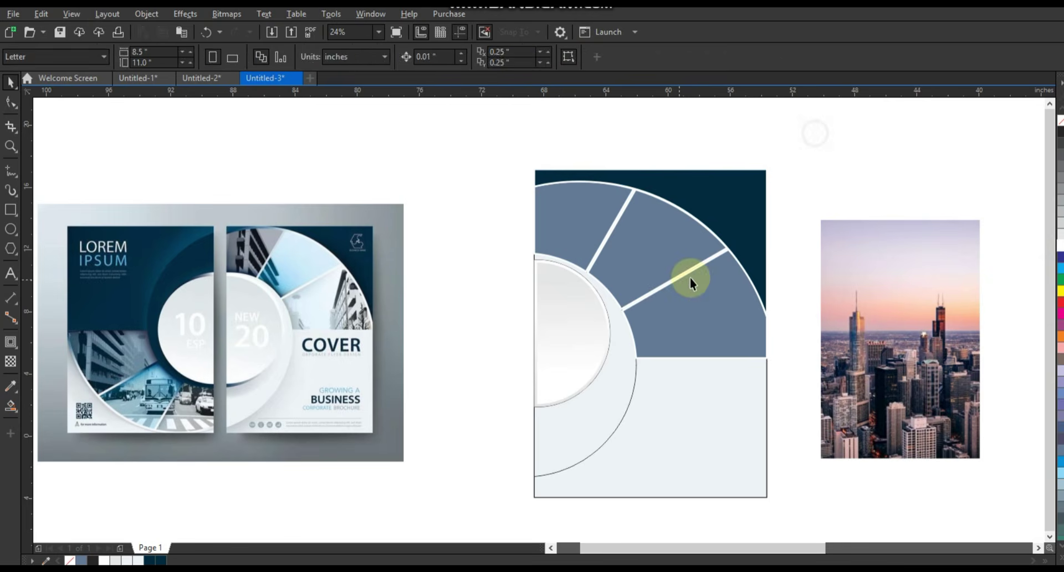
- Combine the three blue-grey circular segments into a single object
left_click(690, 278)
left_click(611, 221, "shift")
left_click(365, 56)
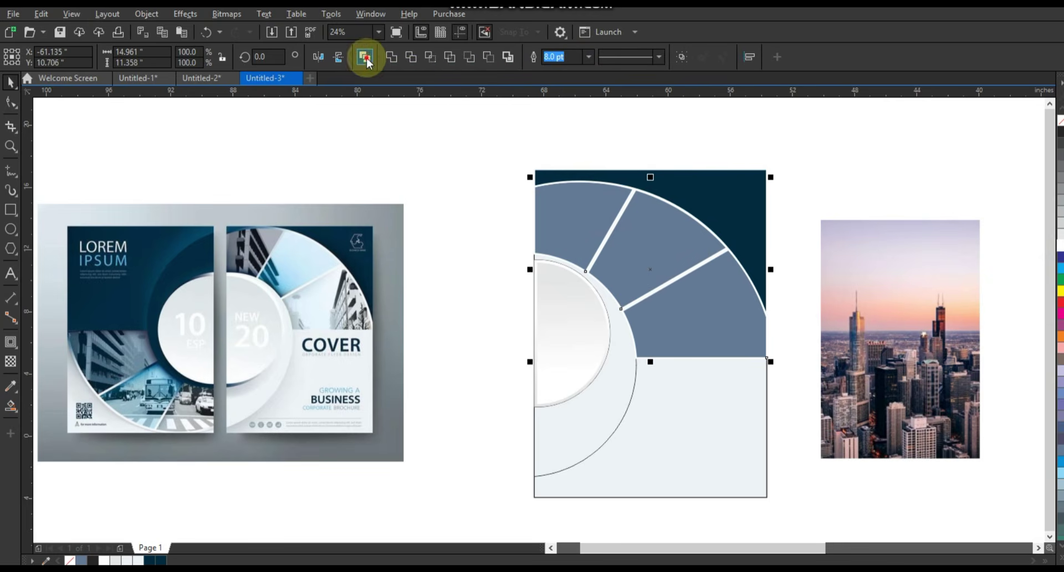
left_click(843, 160)
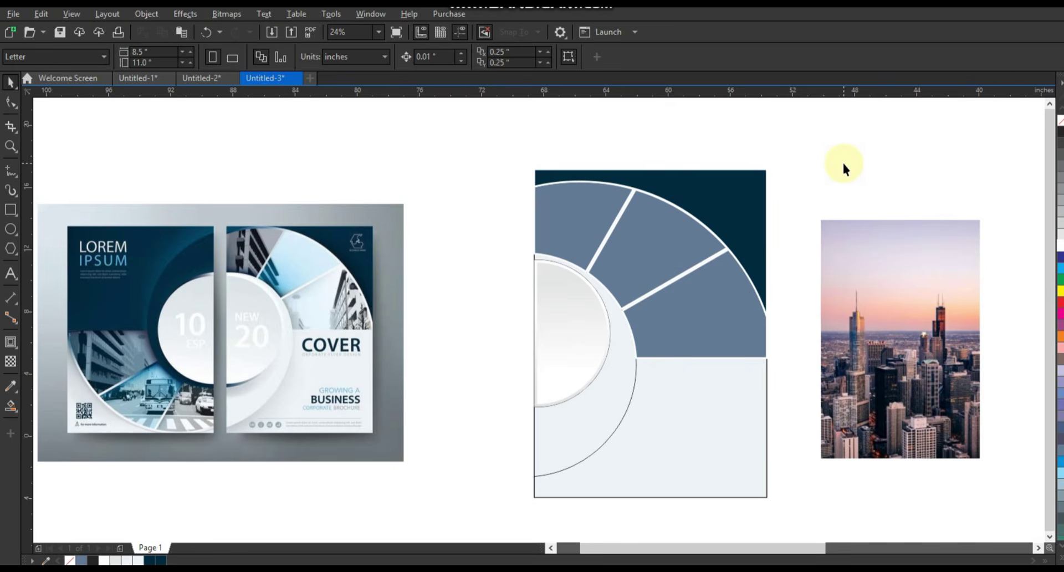
- Convert the city photo to a Grayscale (8-bit) bitmap at 300 dpi
left_click(826, 320)
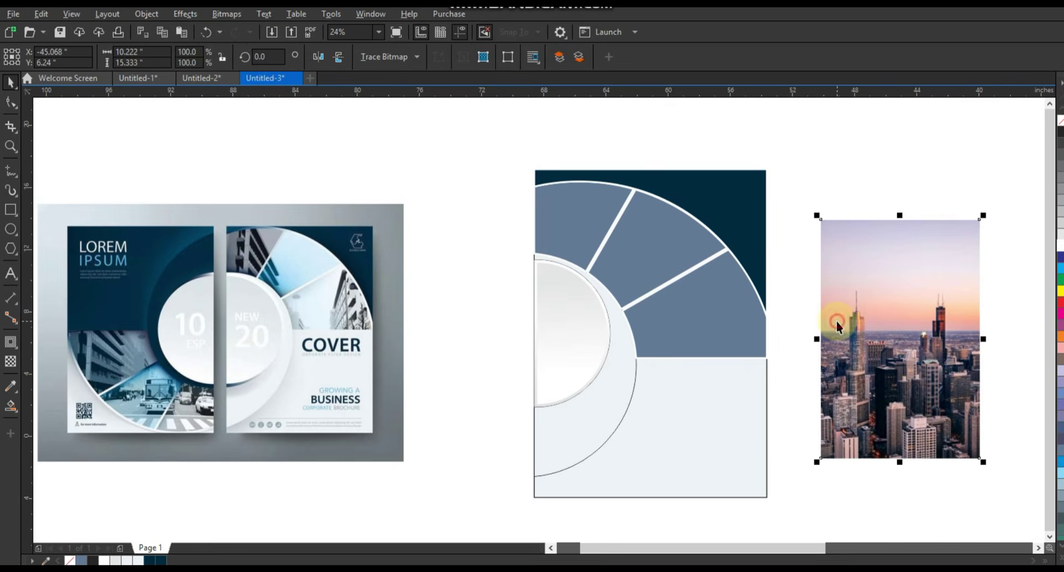
left_click(227, 13)
left_click(233, 31)
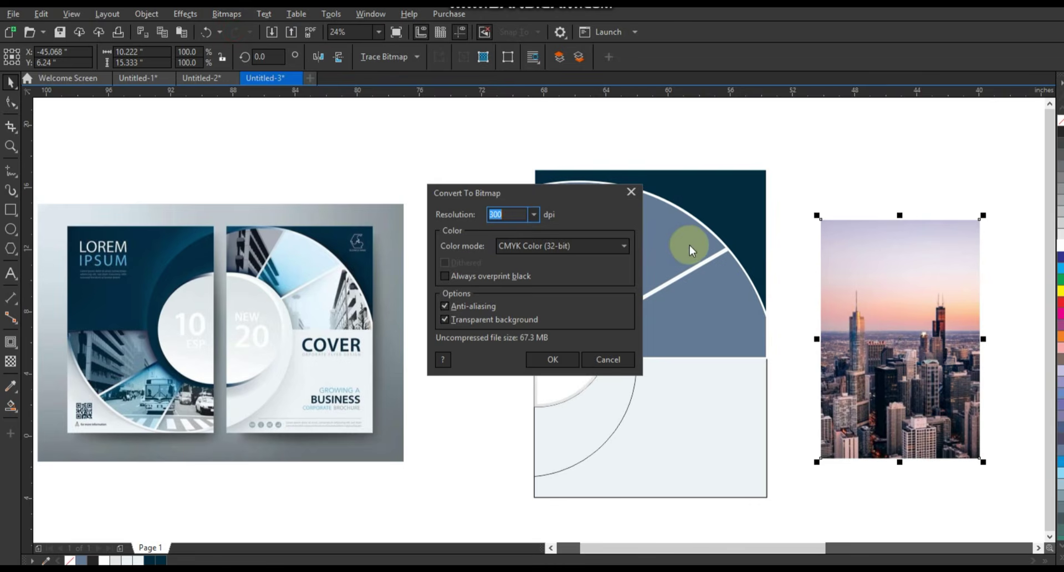
left_click(587, 245)
left_click(543, 280)
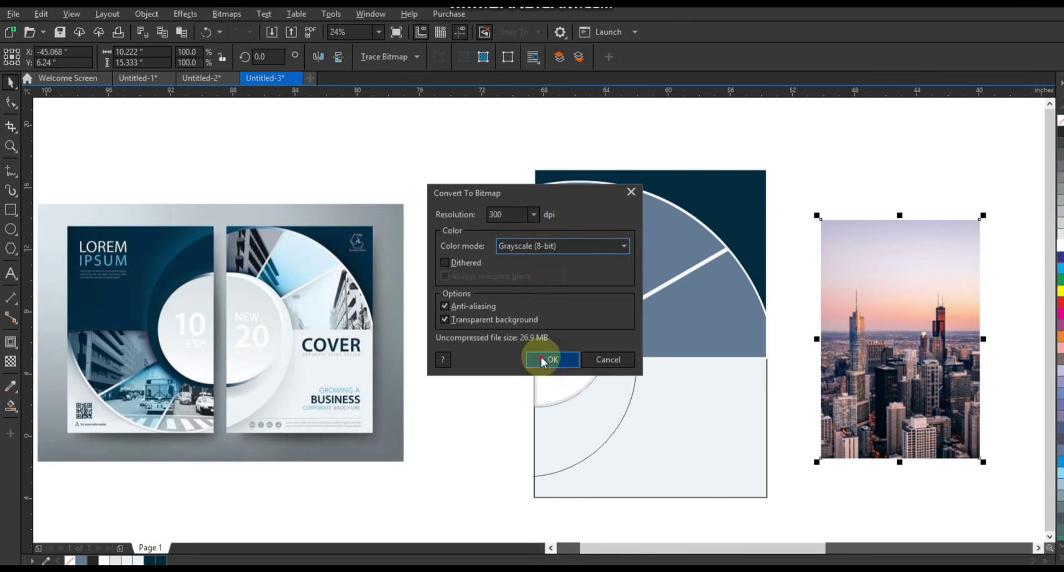
left_click(553, 359)
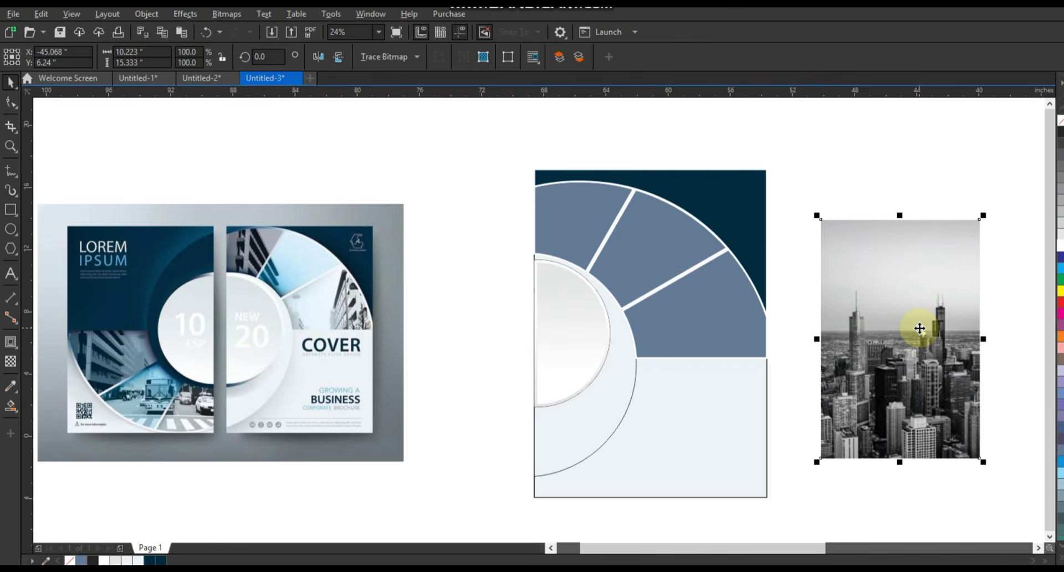
- Enlarge the greyscale city photo to about 112% and PowerClip it inside the combined segments
left_click_drag(817, 215, 795, 184)
left_click(729, 306)
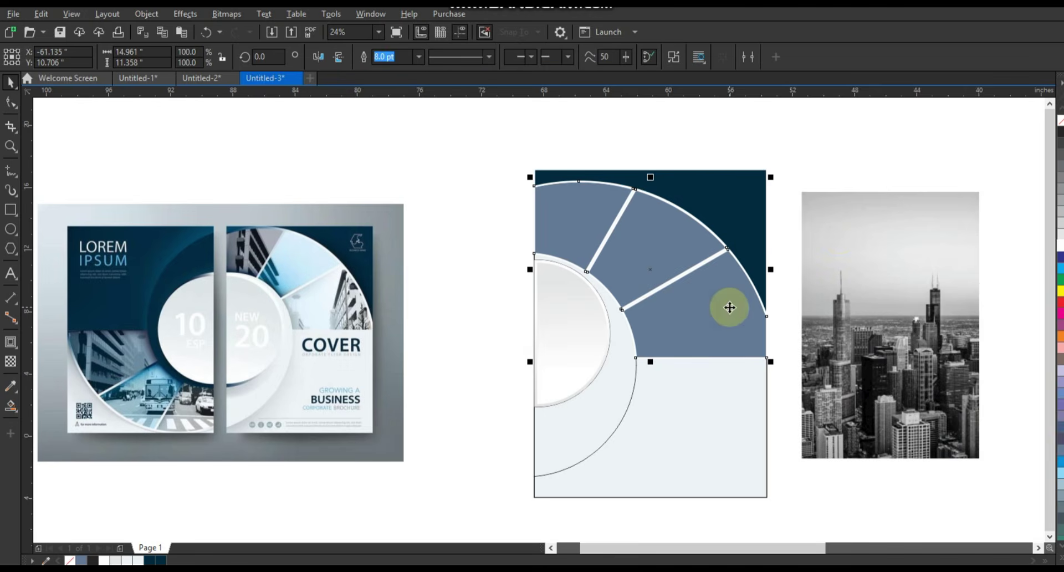
right_click(922, 315)
left_click(964, 361)
left_click(688, 240)
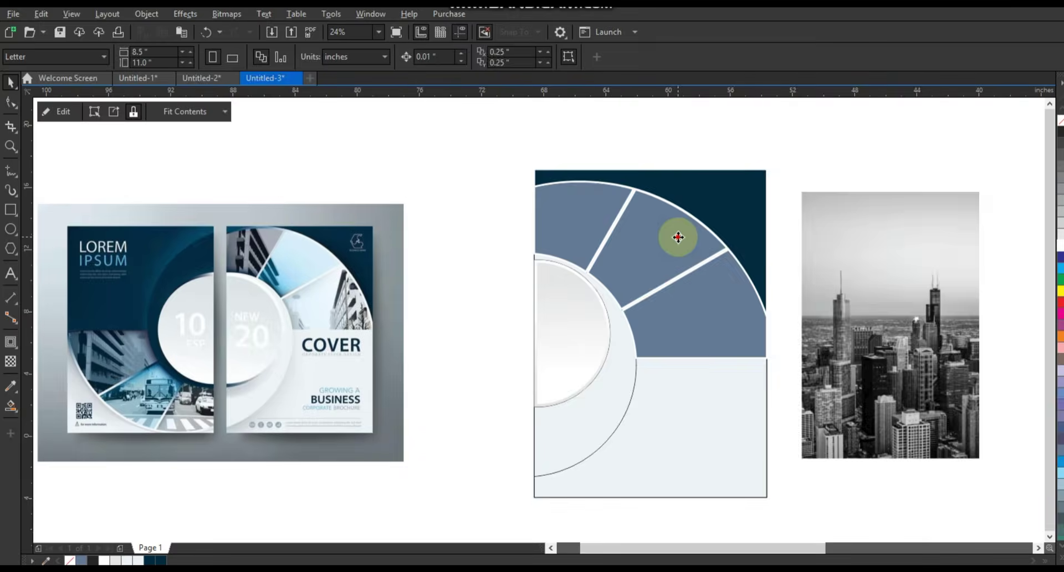
- Edit the PowerClip contents, enlarging the photo to about 154.9% and positioning it to cover all three segments
right_click(678, 237)
left_click(706, 172)
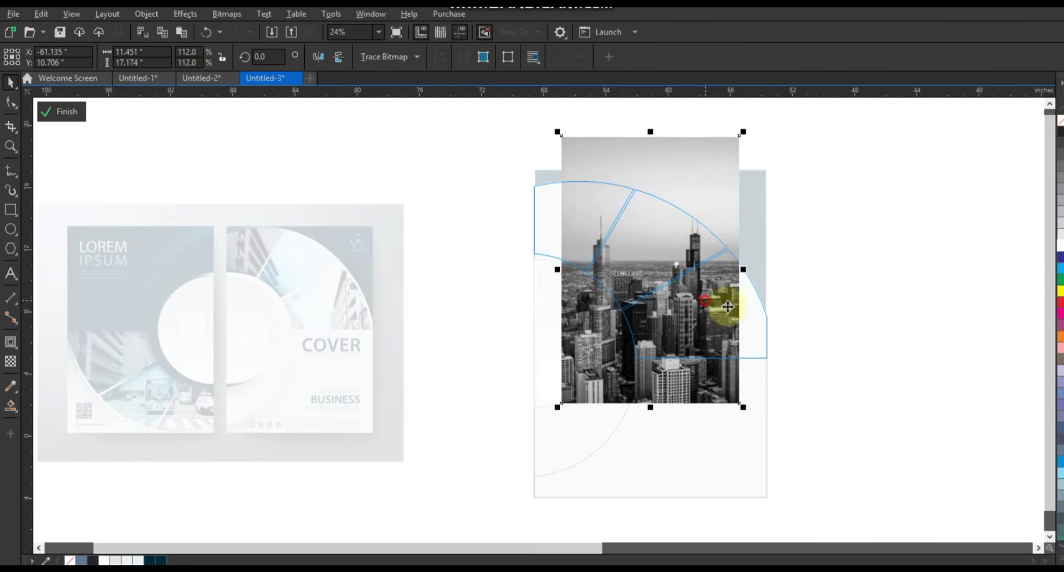
left_click_drag(743, 407, 779, 460)
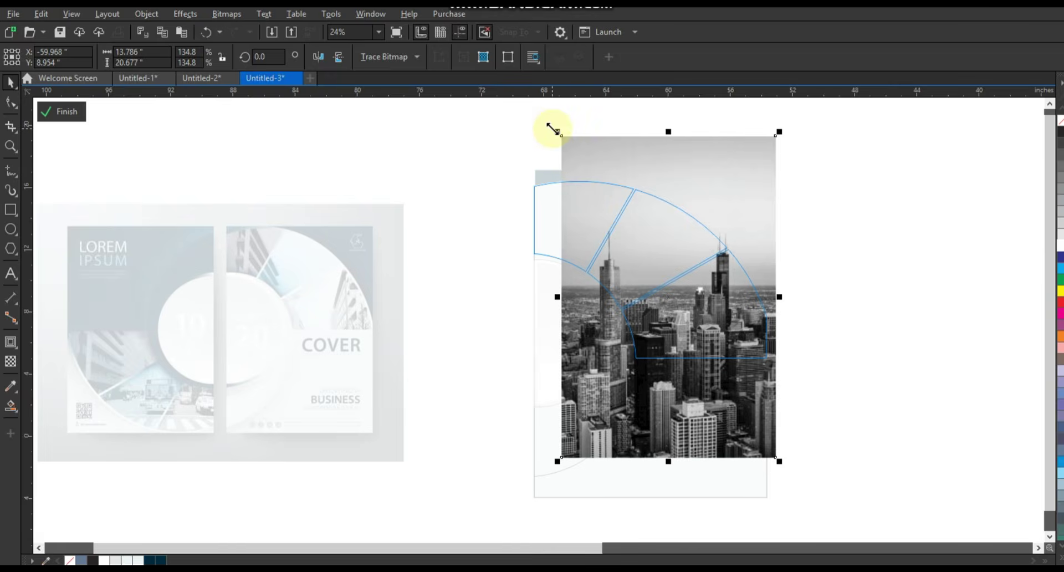
left_click_drag(553, 129, 489, 78)
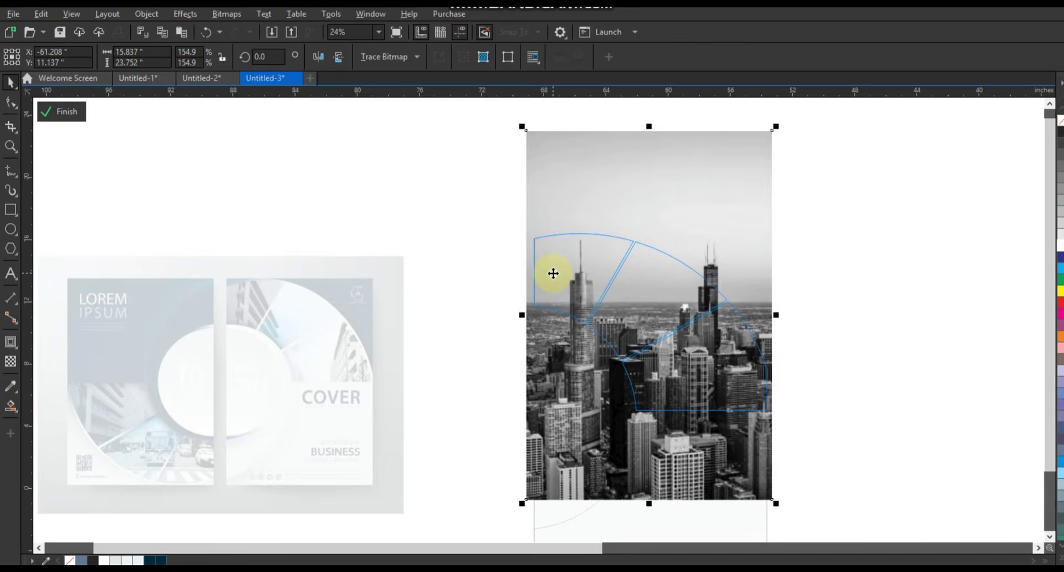
left_click_drag(553, 273, 553, 269)
- Set the clipped photo's brightness to 19 and contrast to 34, and finish editing the PowerClip contents
left_click(185, 13)
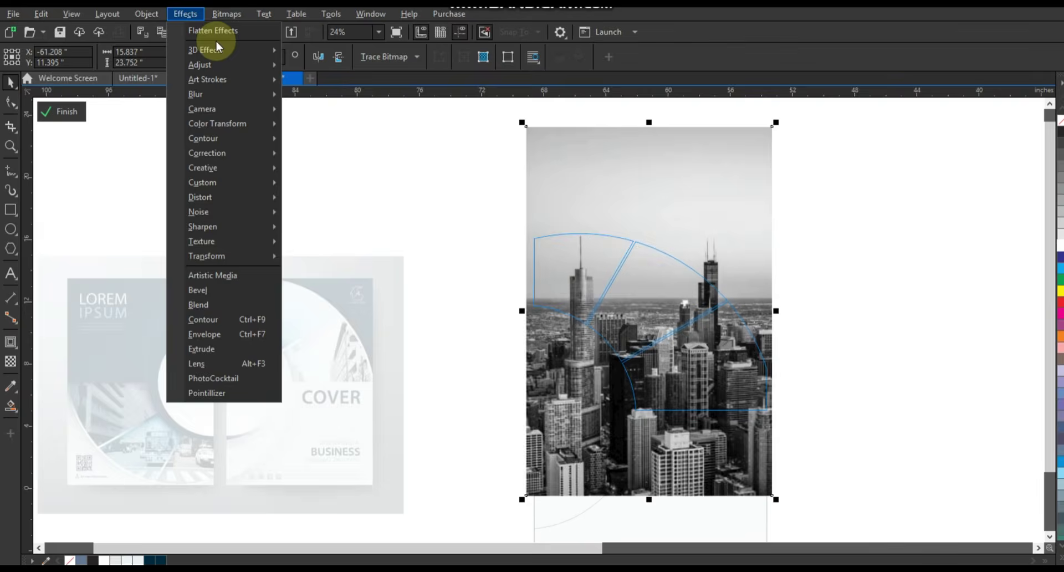
mouse_move(237, 64)
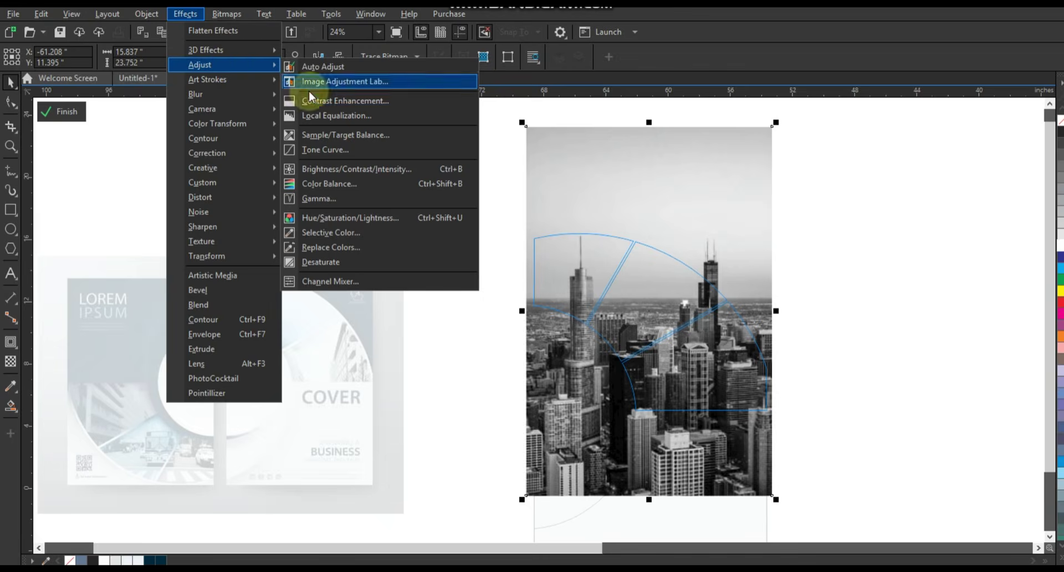
left_click(341, 172)
left_click_drag(570, 218, 443, 147)
left_click(438, 183)
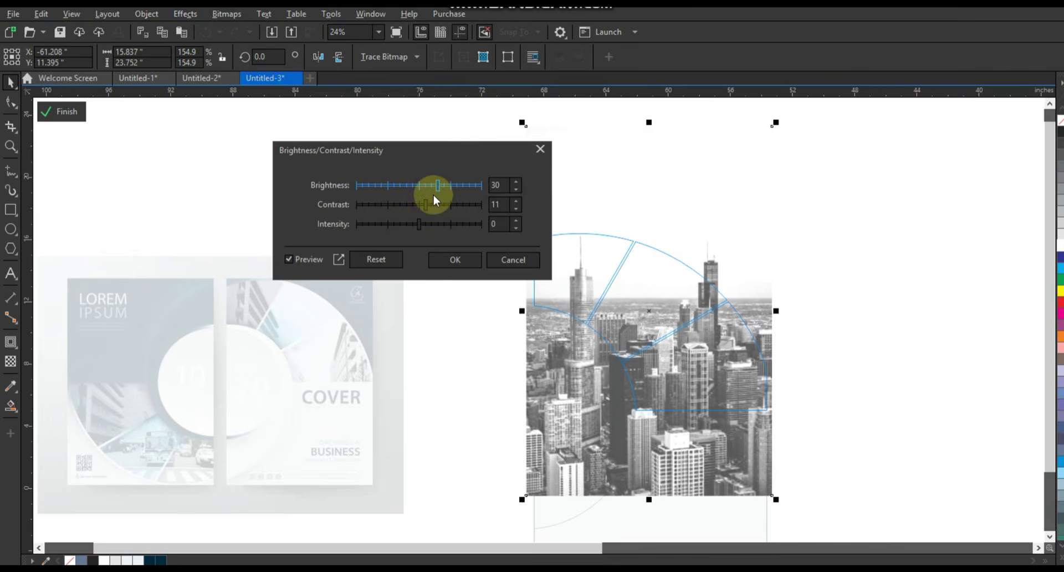
left_click_drag(434, 204, 441, 203)
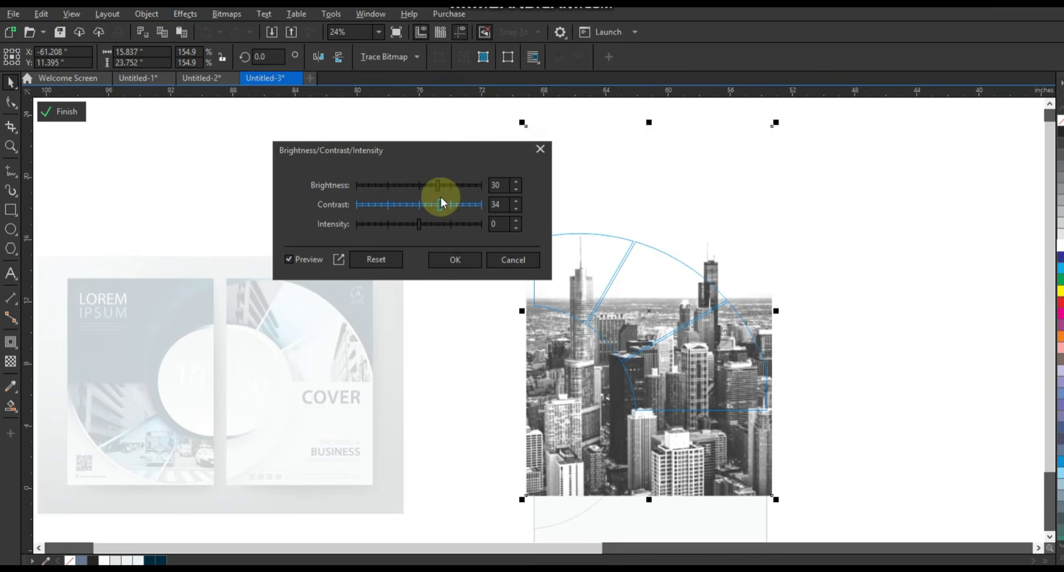
left_click(434, 184)
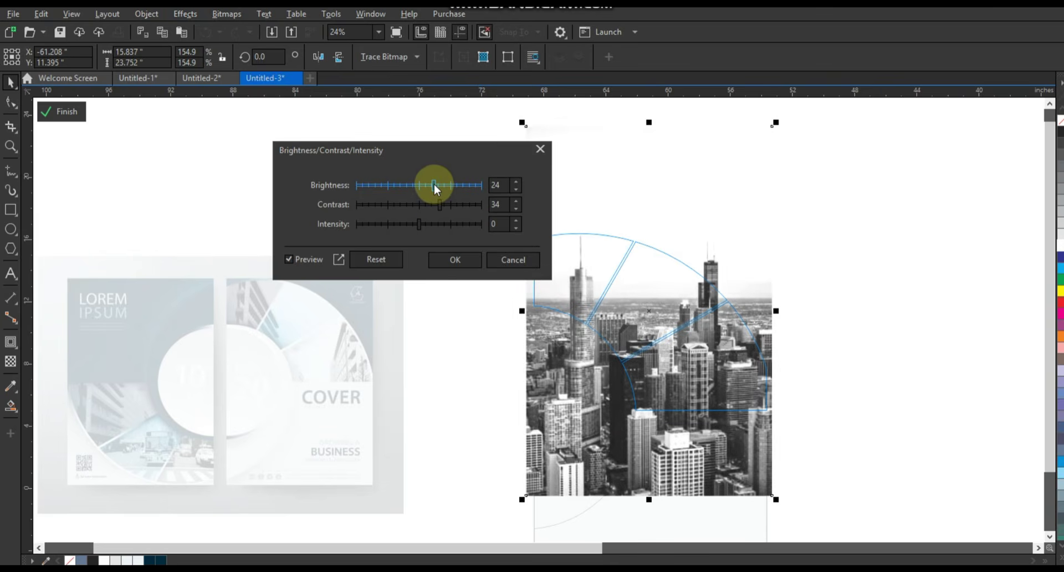
left_click(431, 184)
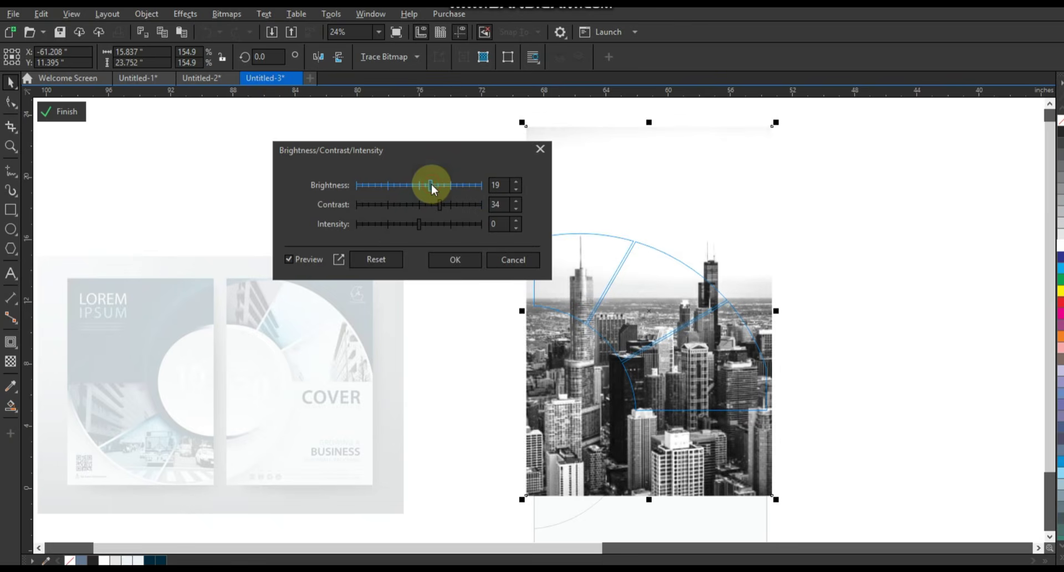
left_click(455, 260)
left_click(794, 290)
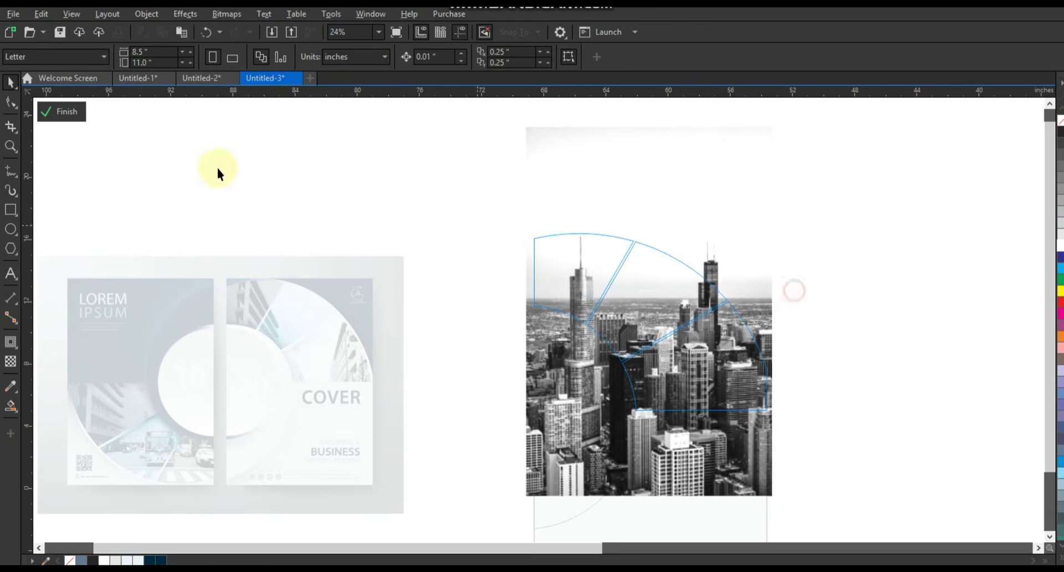
left_click(67, 112)
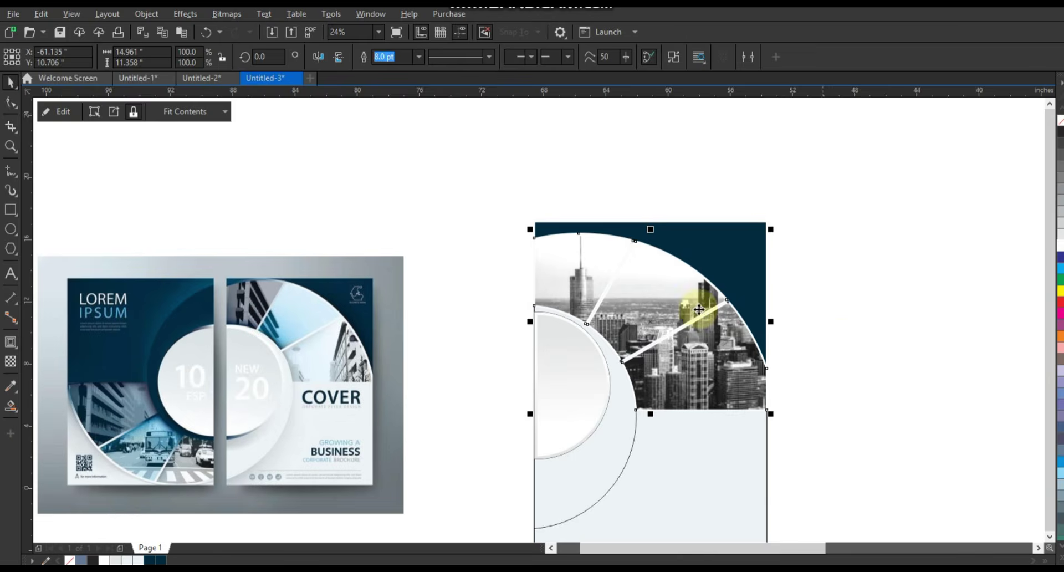
- Reopen the PowerClip contents and examine up close how the city photo fits the segment outlines
right_click(690, 288)
left_click(720, 177)
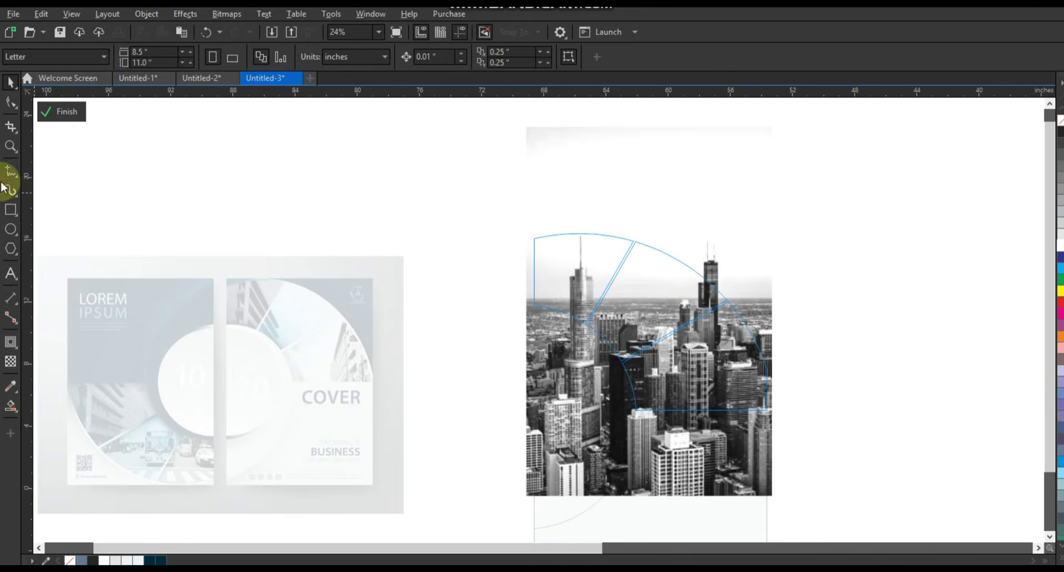
left_click(10, 146)
left_click_drag(465, 210, 827, 392)
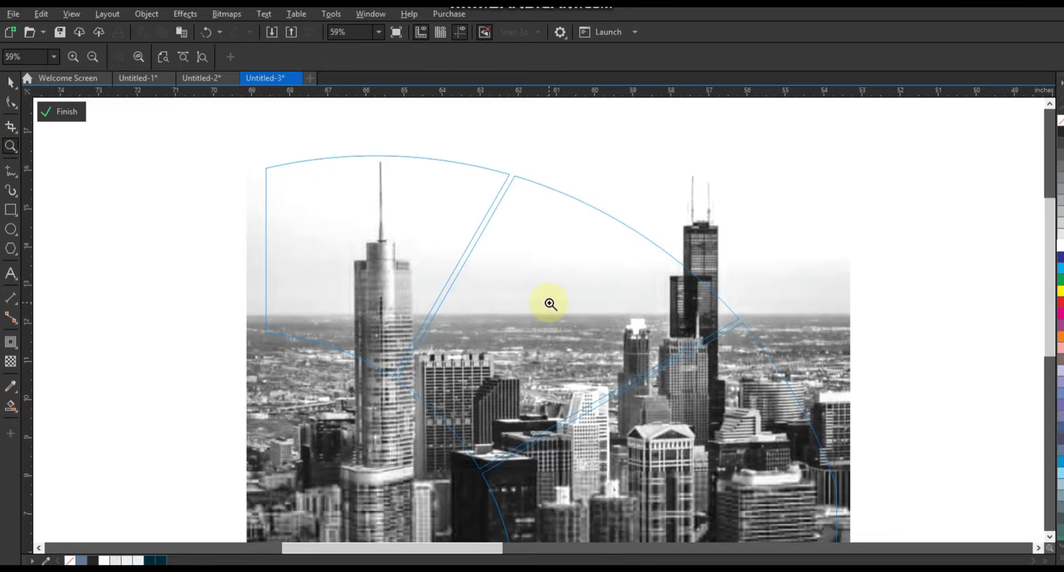
left_click(11, 82)
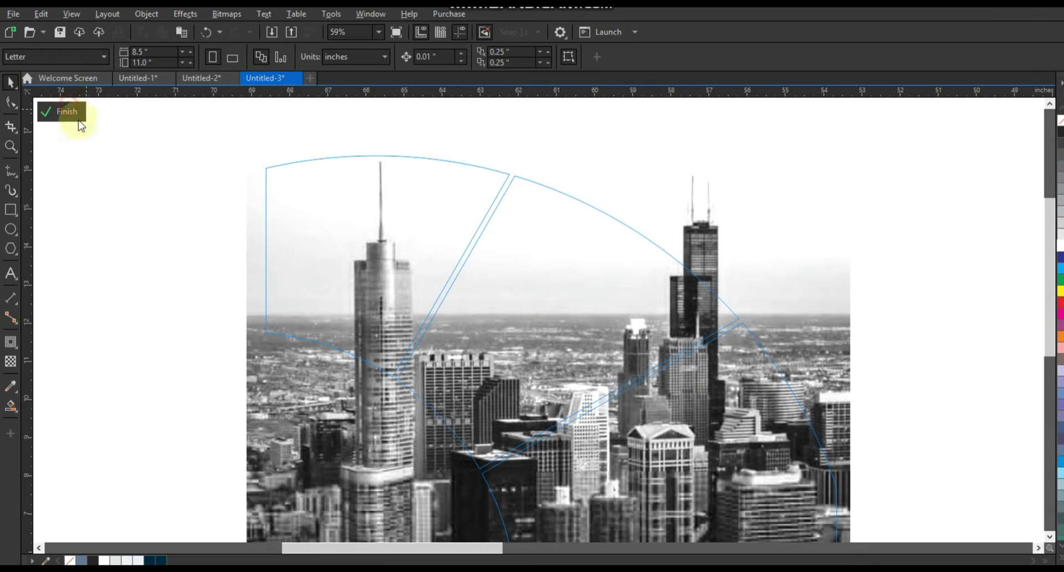
left_click(82, 112)
left_click(10, 146)
right_click(517, 280)
left_click(10, 82)
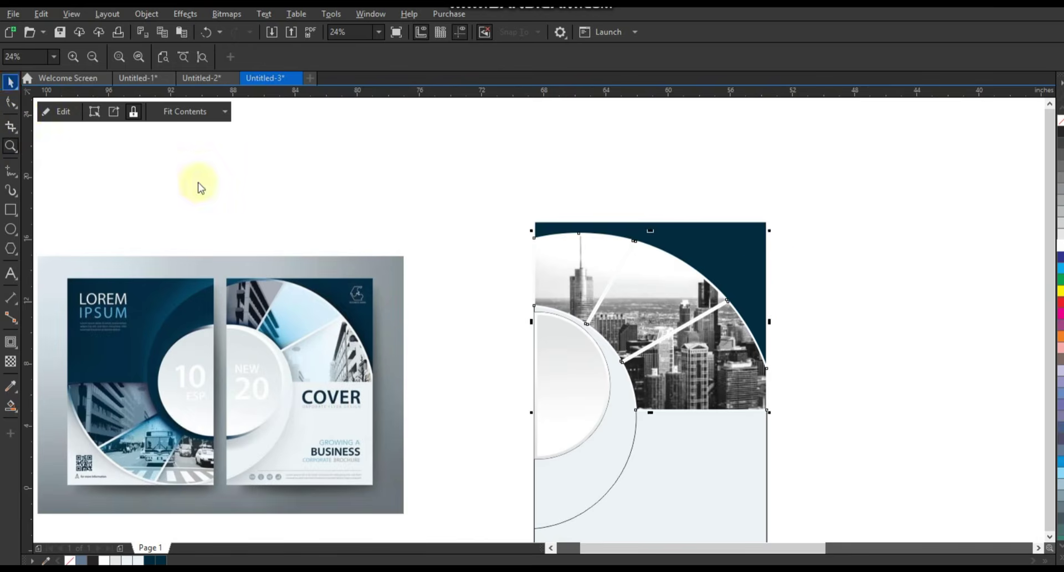
- Break the combined photo-filled shape apart into its separate segments
right_click(649, 278)
left_click(937, 150)
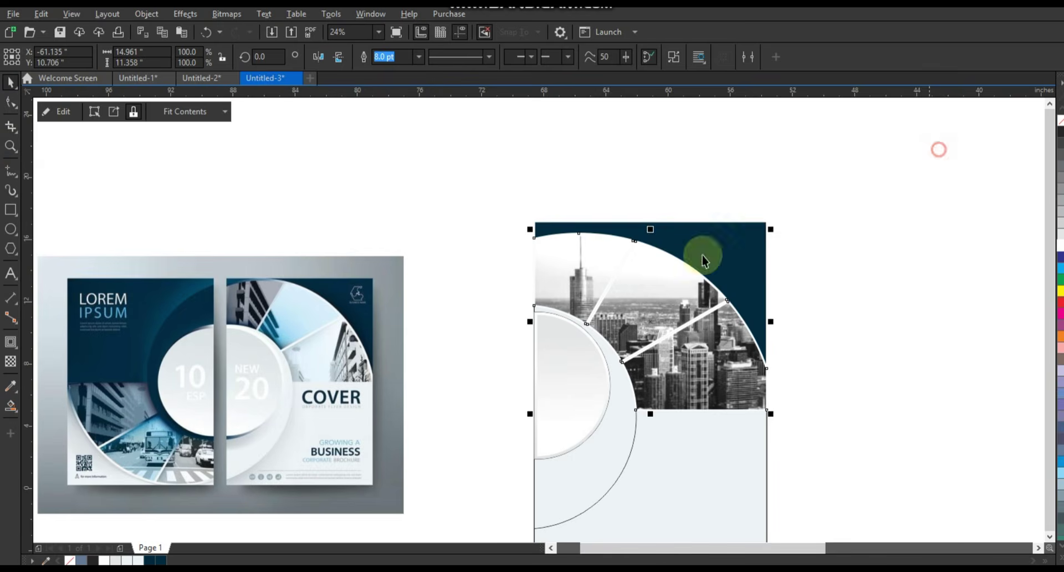
left_click(659, 282)
left_click(830, 210)
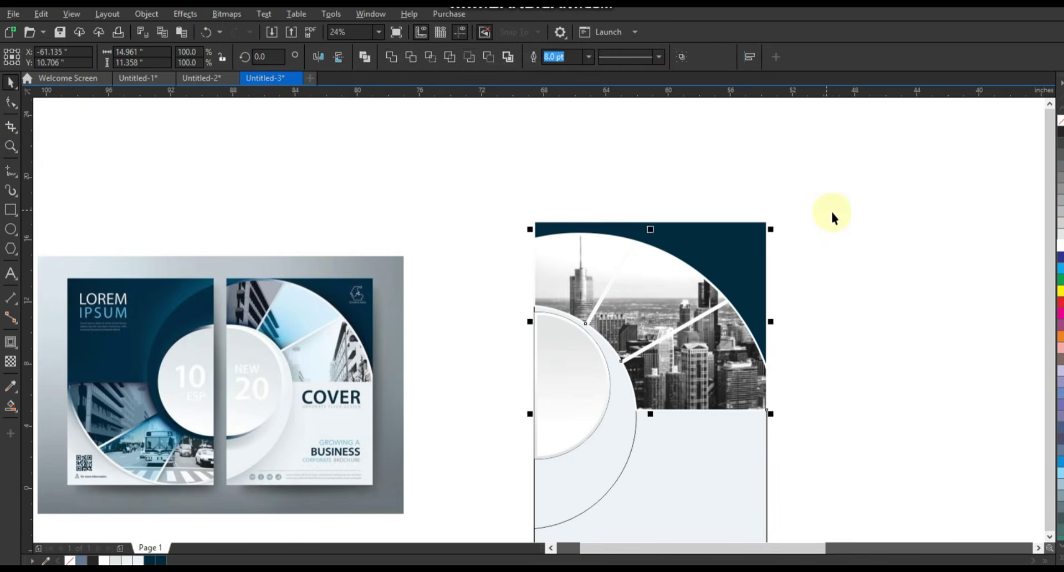
- Draw a rectangle about 10.84 by 10.06 inches over the middle photo segment and fill it with bright blue
left_click(10, 210)
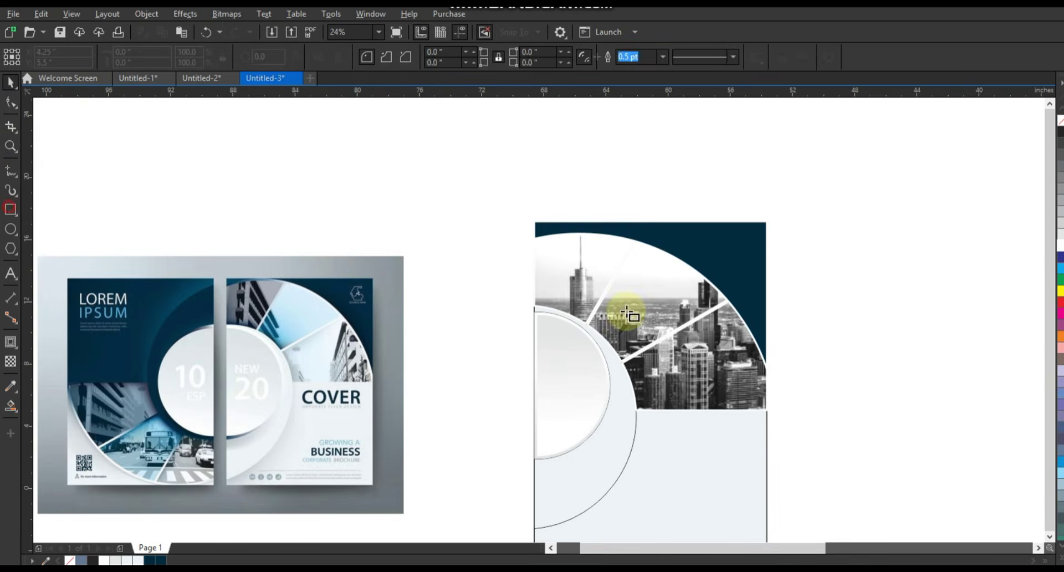
left_click_drag(569, 219, 738, 375)
left_click(10, 82)
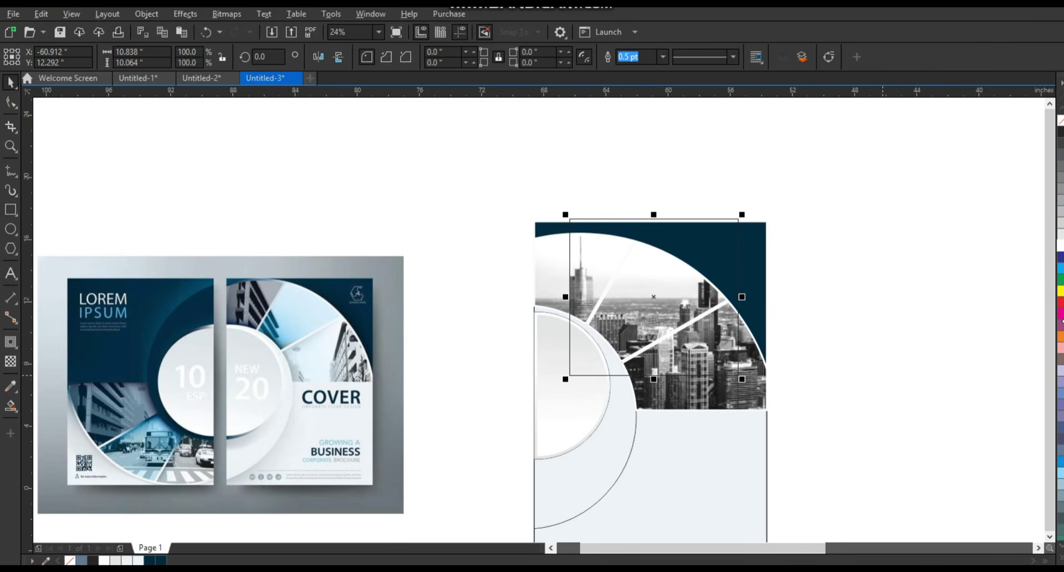
left_click(1060, 270)
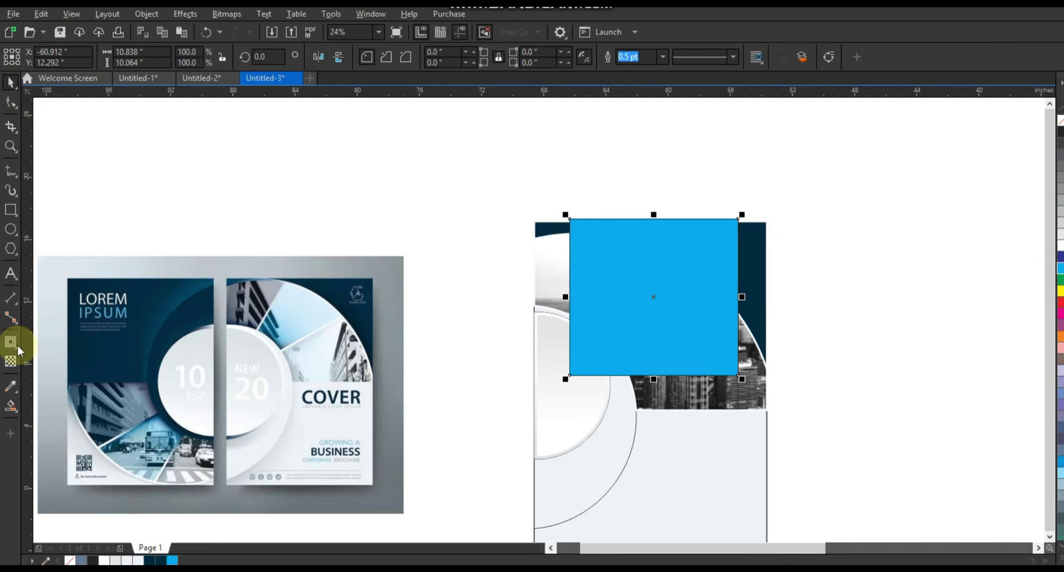
- Try the Screen merge mode on the blue rectangle's transparency and settle on Overlay
left_click(11, 361)
left_click(171, 57)
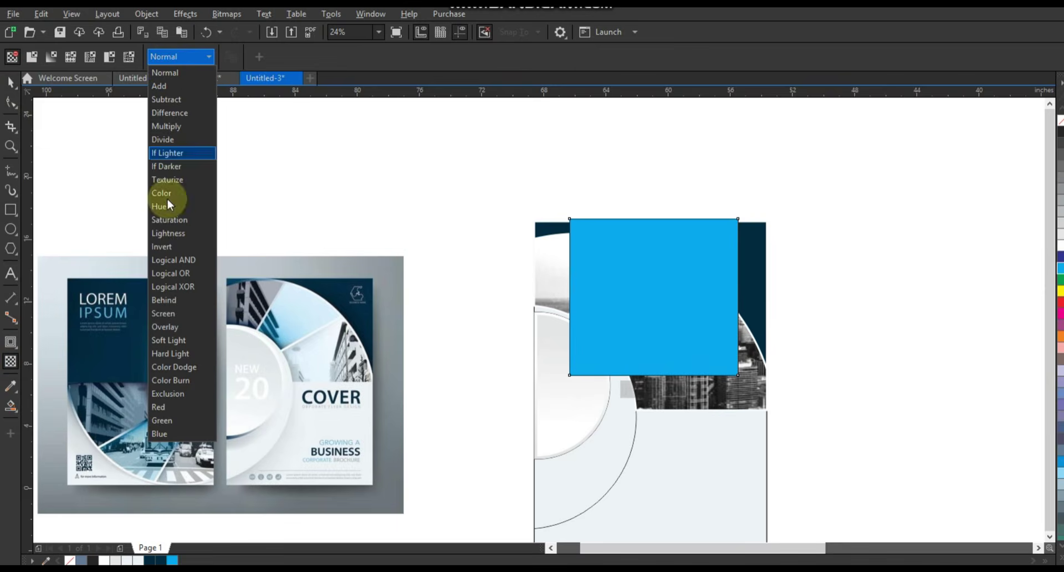
left_click(175, 316)
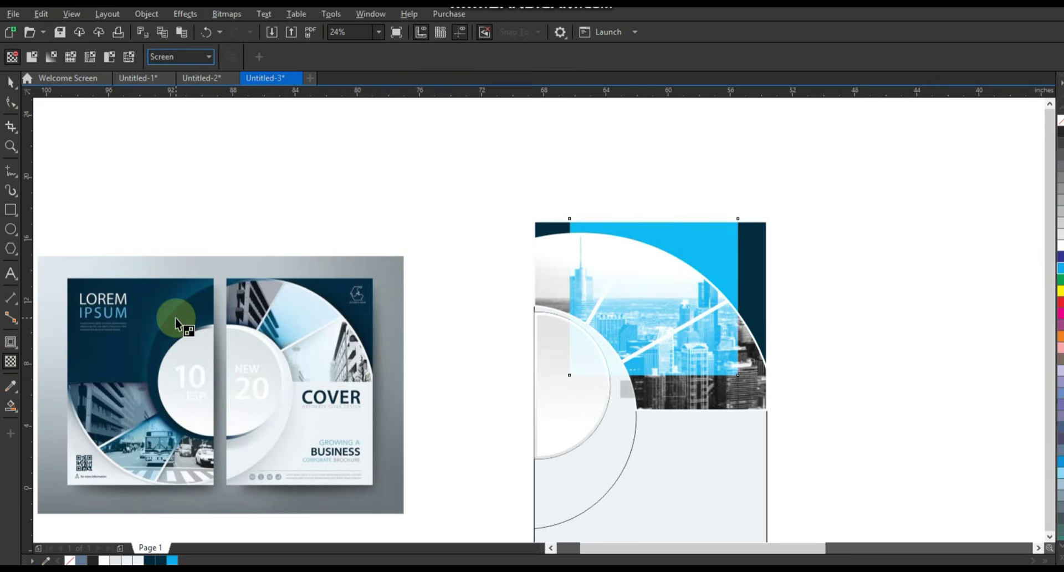
left_click(185, 56)
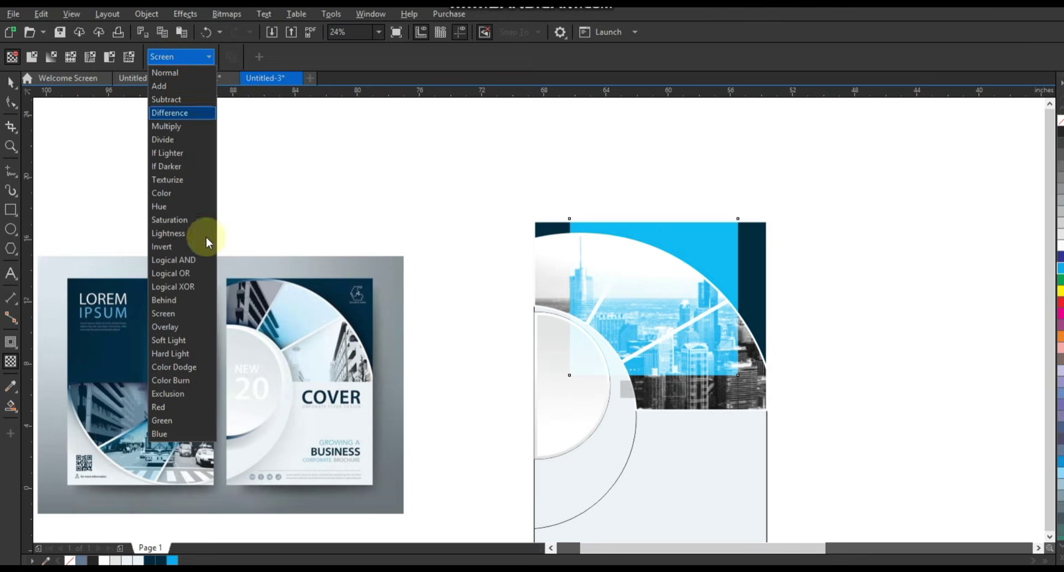
left_click(183, 327)
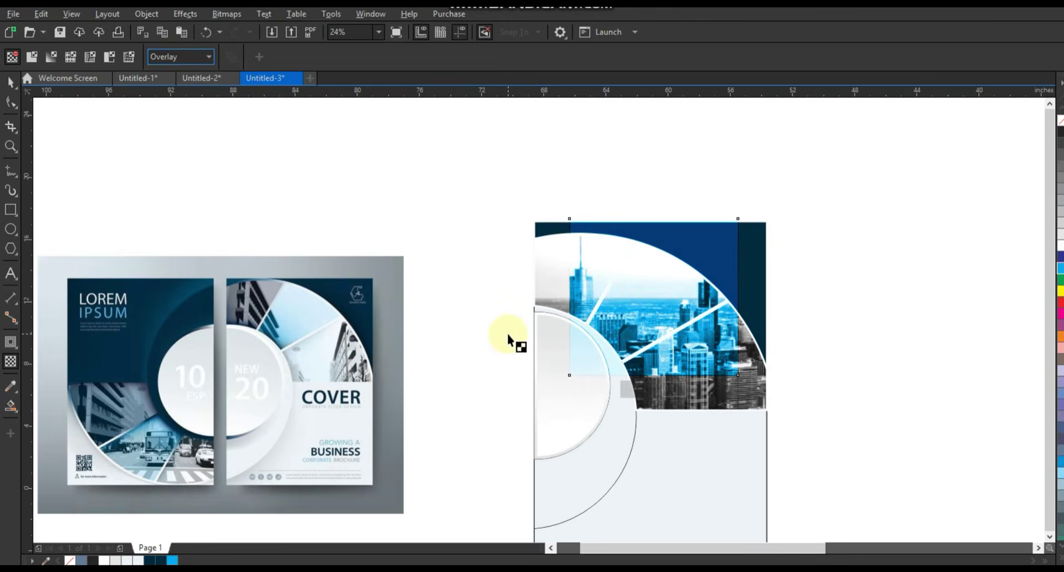
- Place the blue Overlay rectangle inside the middle photo segment as PowerClip contents and check the tinted segment
left_click(10, 83)
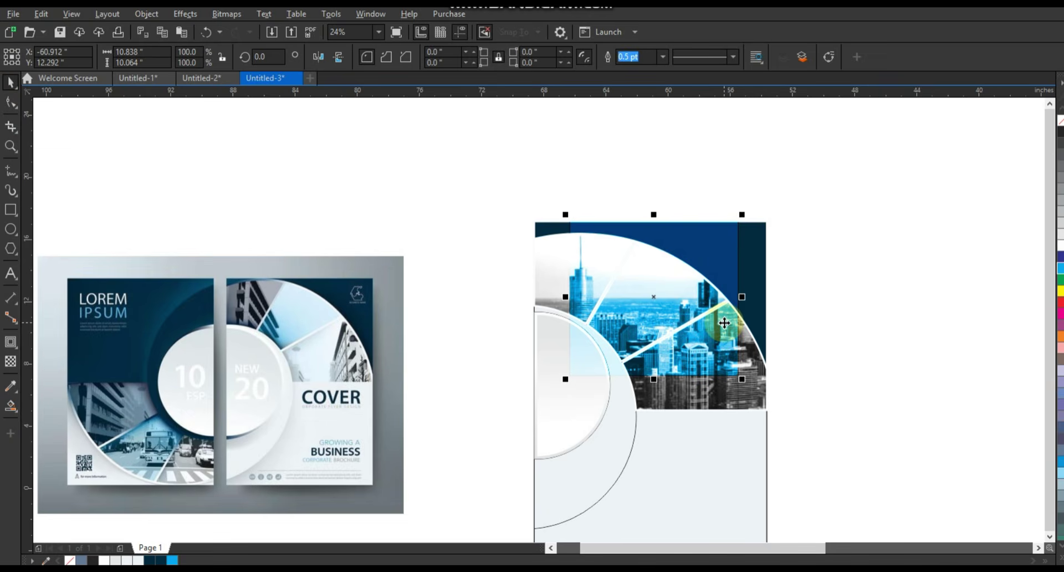
left_click(187, 14)
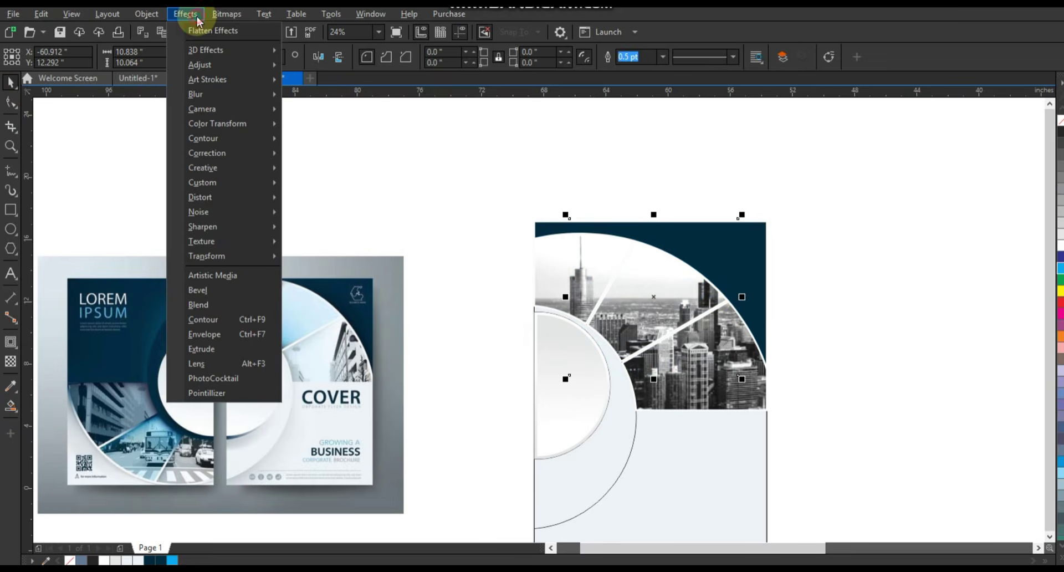
left_click(147, 14)
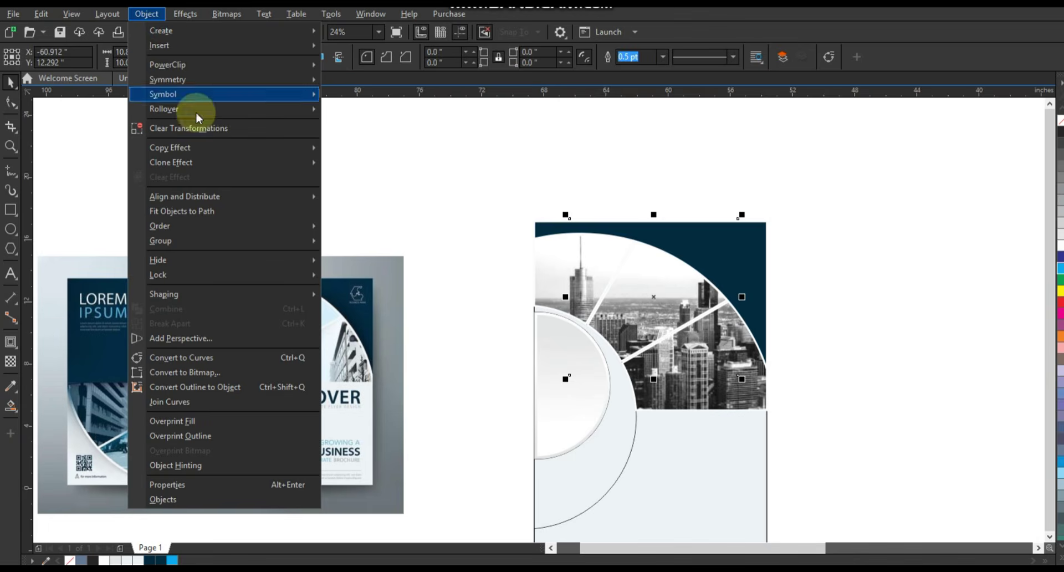
mouse_move(191, 66)
left_click(334, 67)
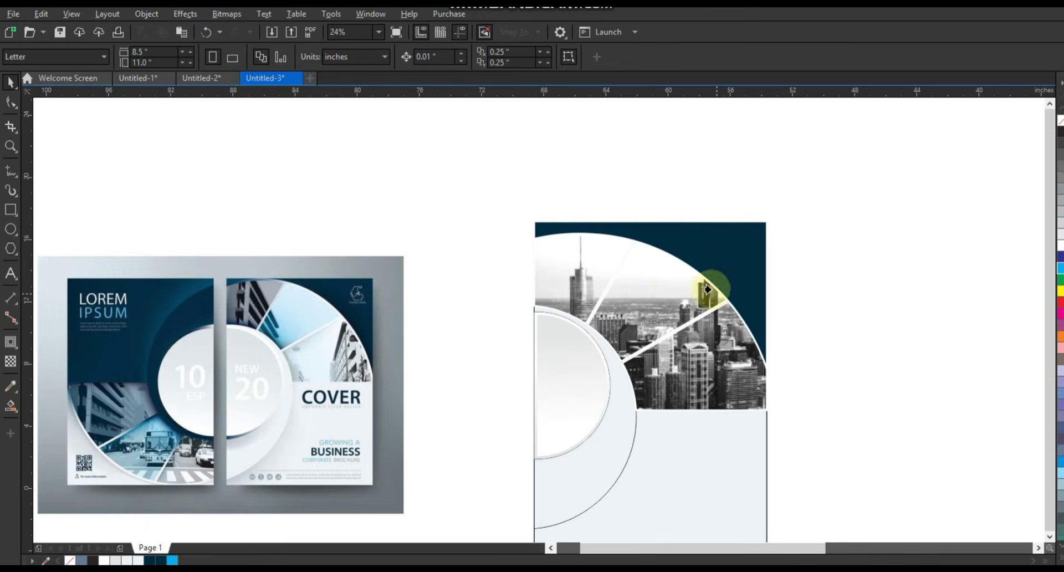
left_click(669, 279)
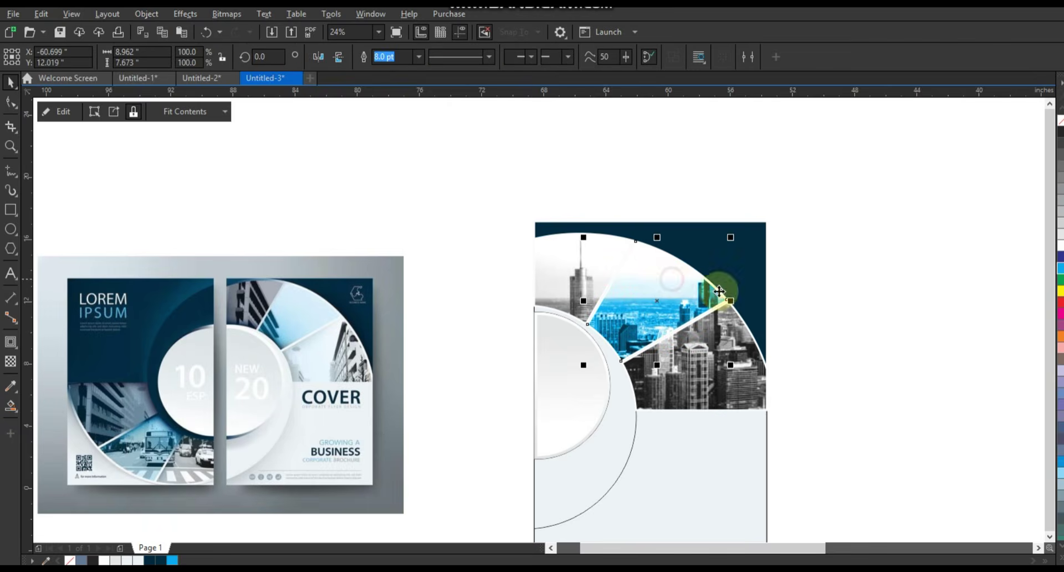
left_click(802, 296)
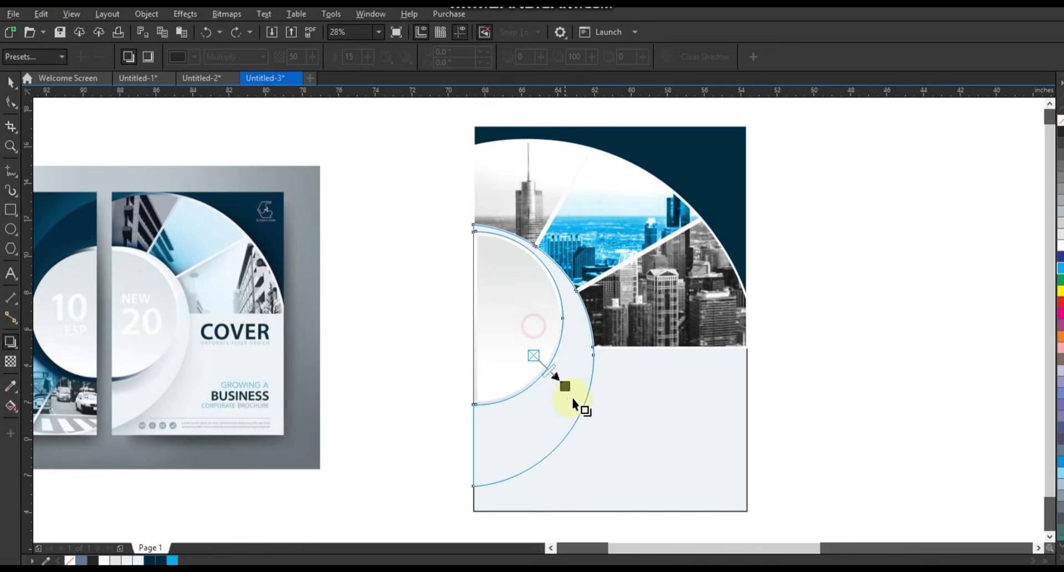
- Cast a soft drop shadow down and outward from the large pale circle with opacity 28, and break it apart from the shape
left_click_drag(572, 397, 595, 476)
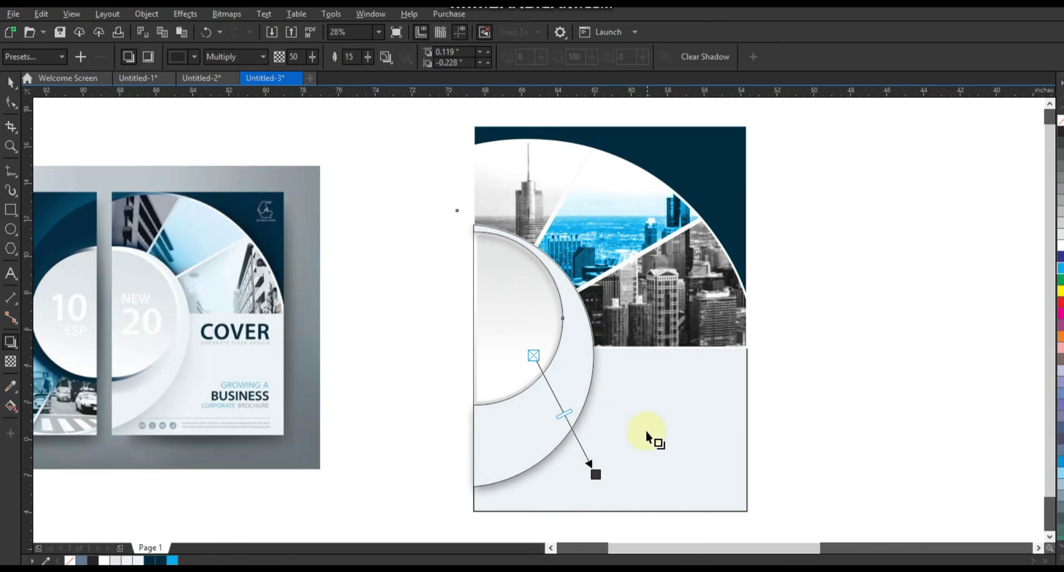
left_click_drag(563, 413, 563, 377)
left_click(11, 83)
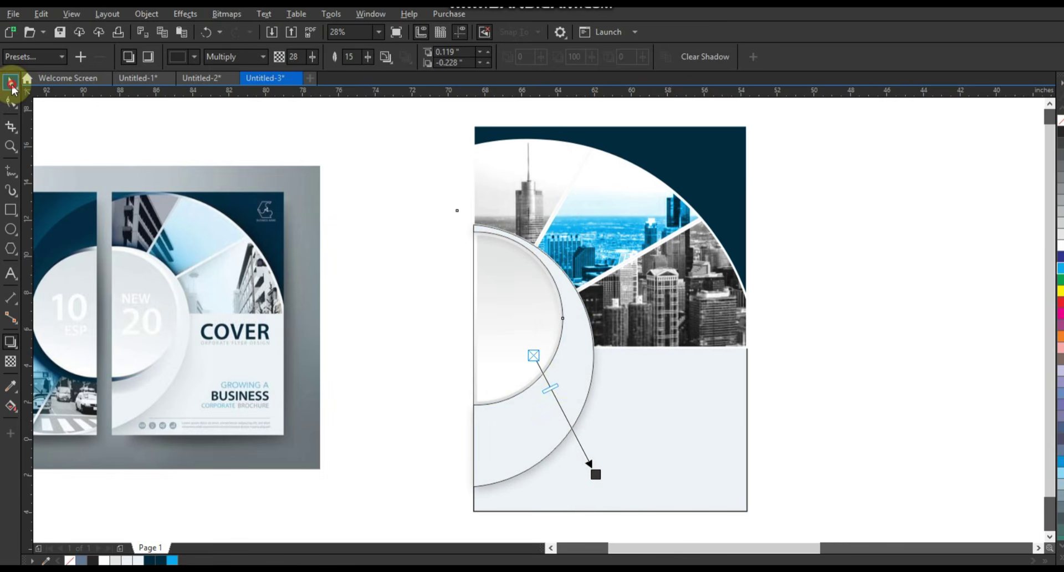
left_click(146, 14)
left_click(209, 325)
left_click(425, 364)
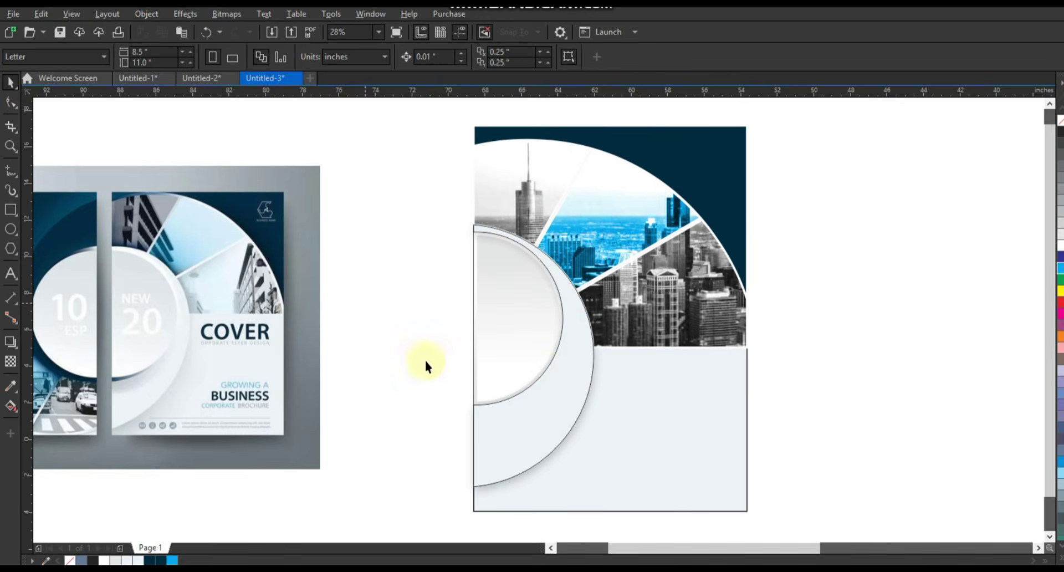
- Remove the black outlines from the white inner circle and the larger pale circle around it
left_click(548, 360)
left_click_drag(406, 181, 665, 515)
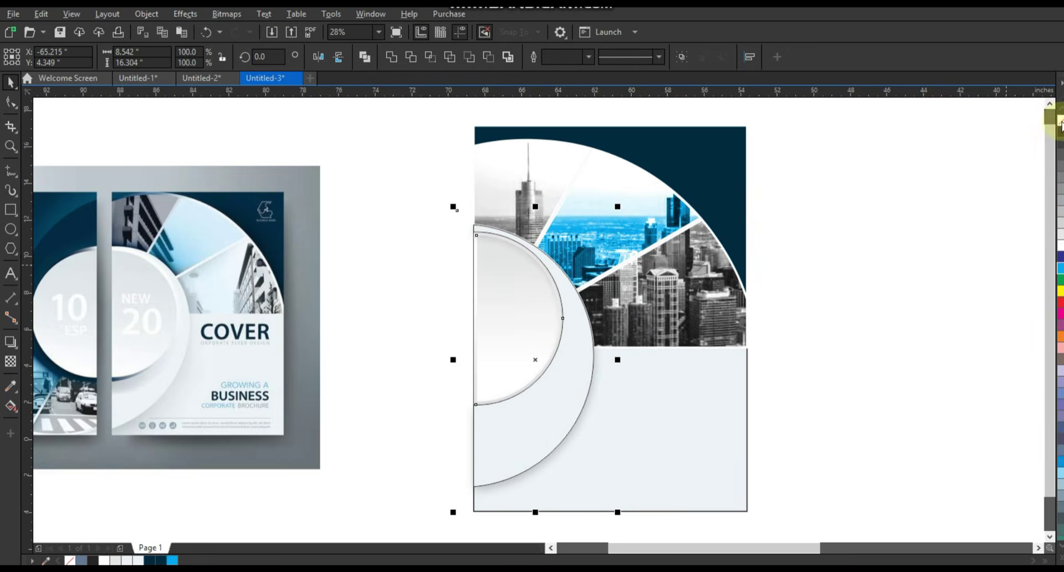
left_click(905, 288)
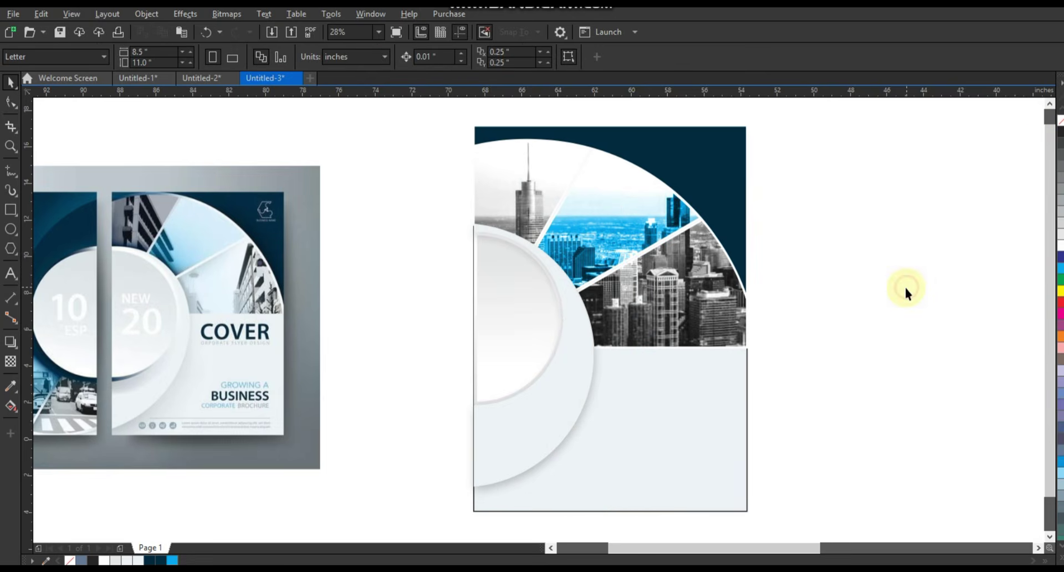
left_click(730, 403)
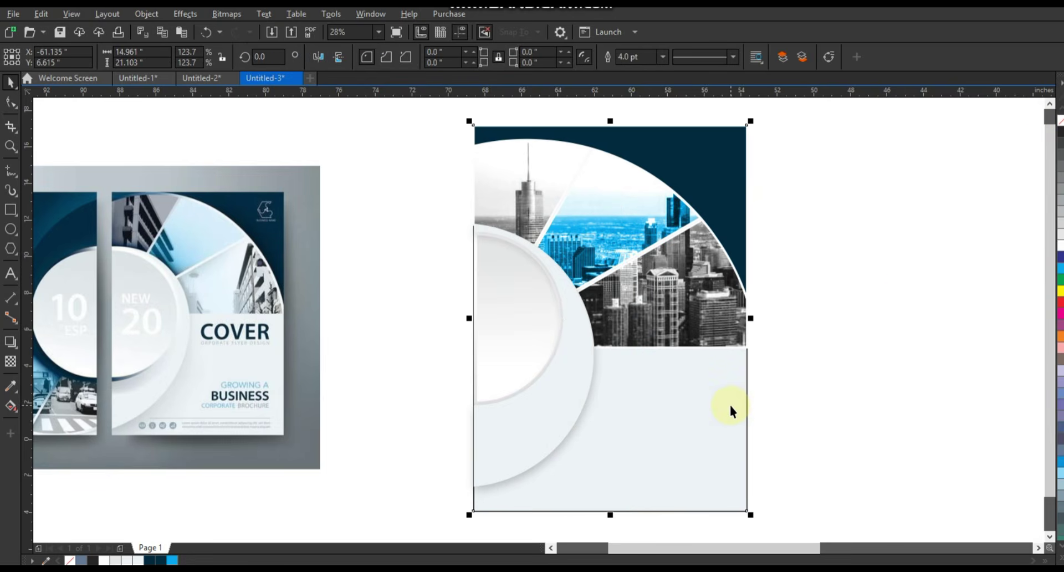
left_click(804, 408)
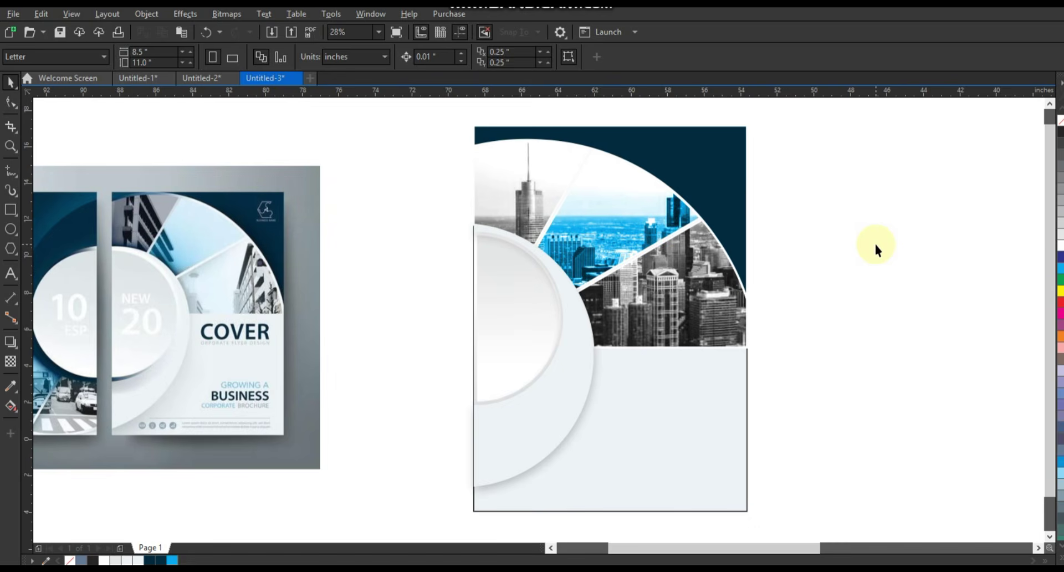
- Move the reference brochure image further left to make room beside the cover artwork
scroll(873, 242, "down", 2)
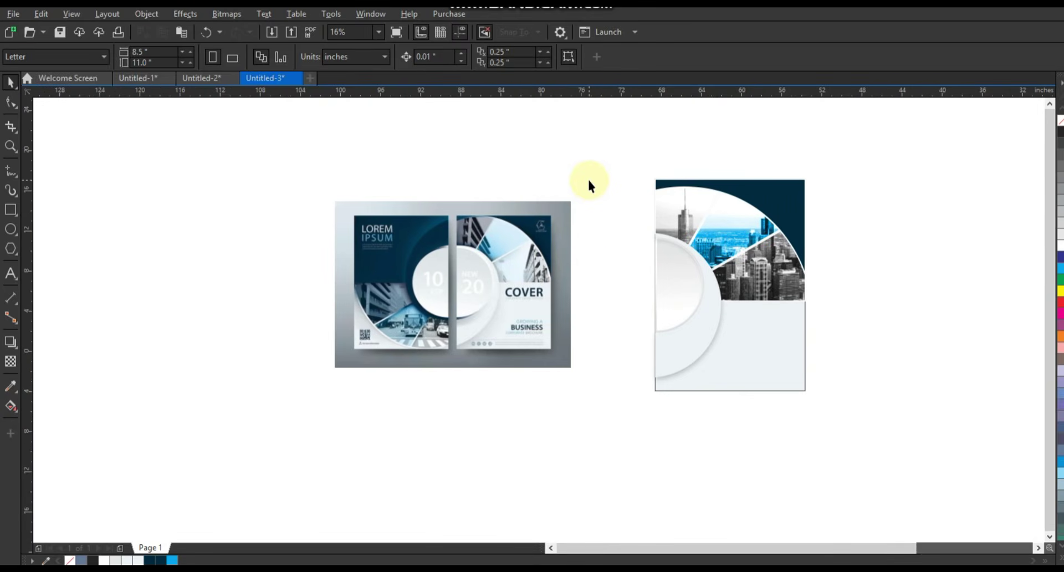
left_click_drag(252, 176, 623, 393)
left_click_drag(506, 319, 376, 319)
- Duplicate the whole cover artwork to its left side and mirror the copy horizontally, leaving a narrow gap between the two pages
left_click_drag(593, 157, 822, 417)
left_click_drag(808, 284, 583, 303)
left_click(317, 56)
left_click(291, 32)
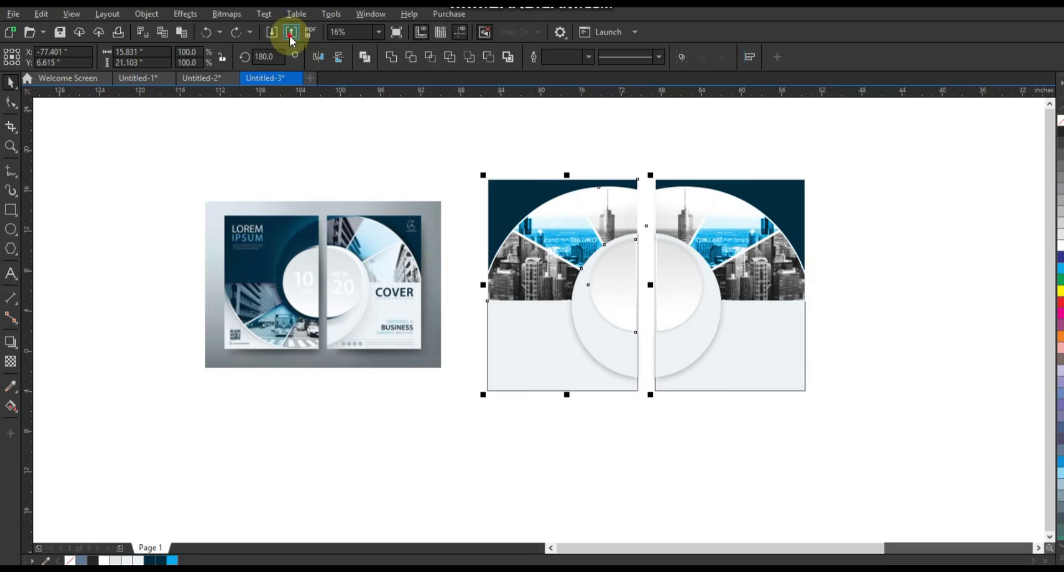